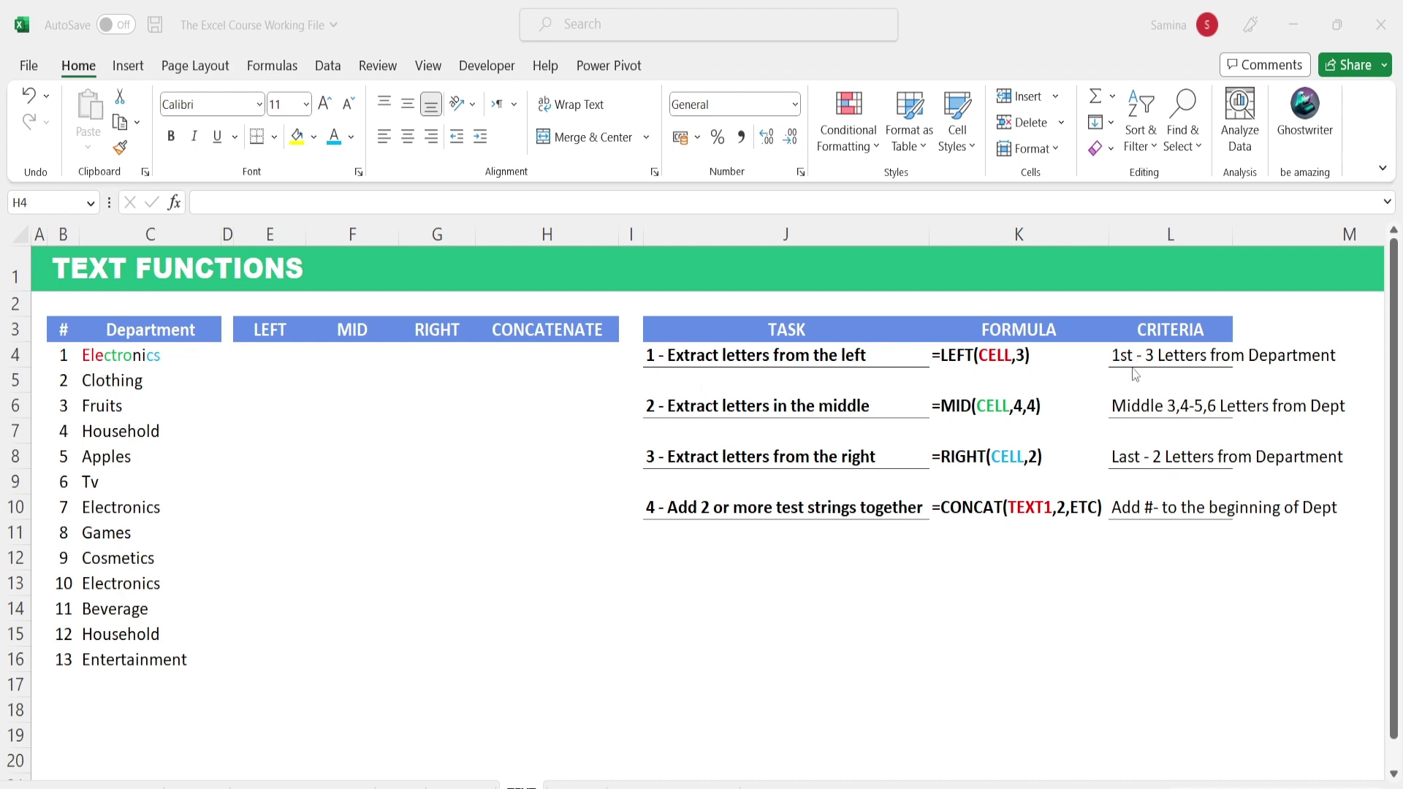
# Enter =LEFT(C4,3) in E4 to extract the first three letters of the department, and fill it down to E16
pyautogui.click(265, 354)
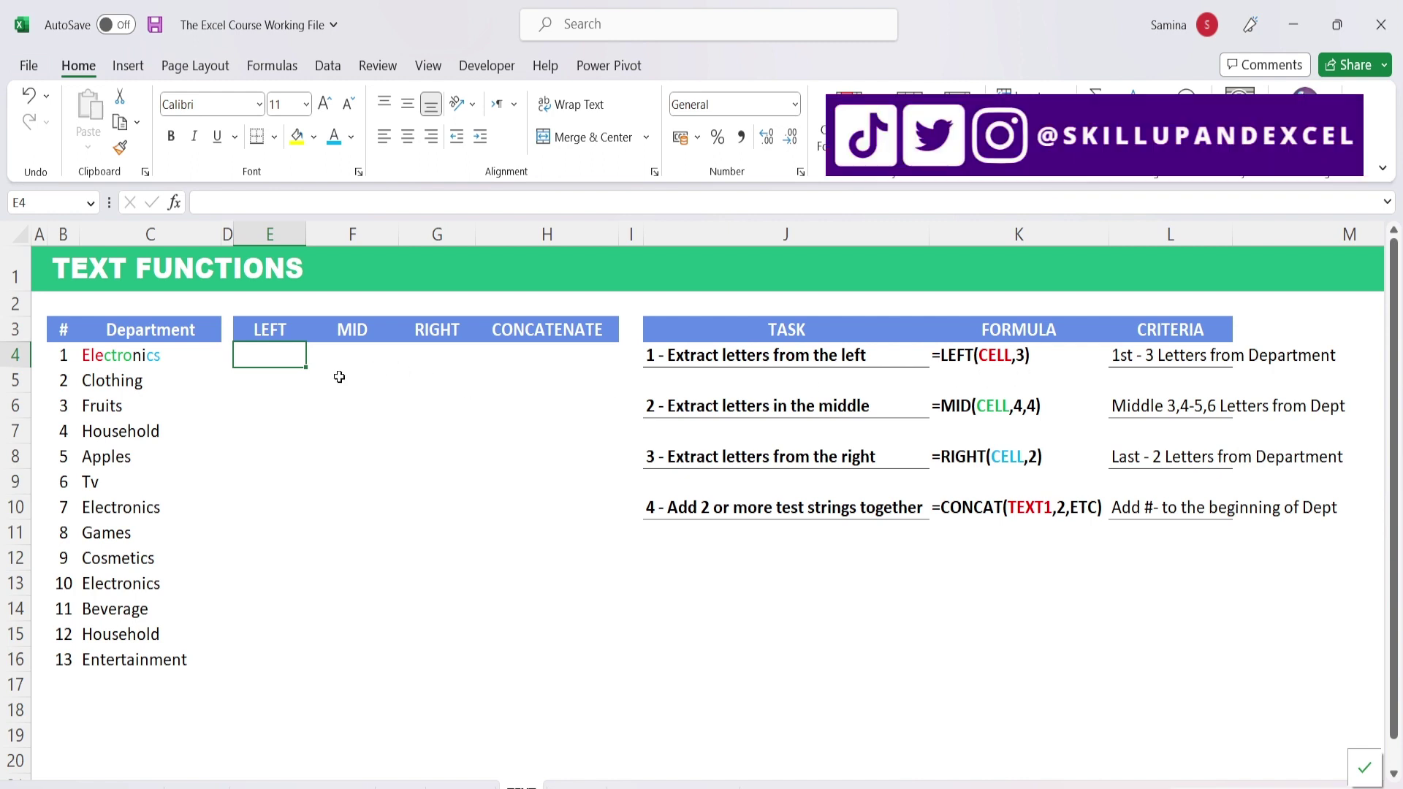
pyautogui.write('=LEF')
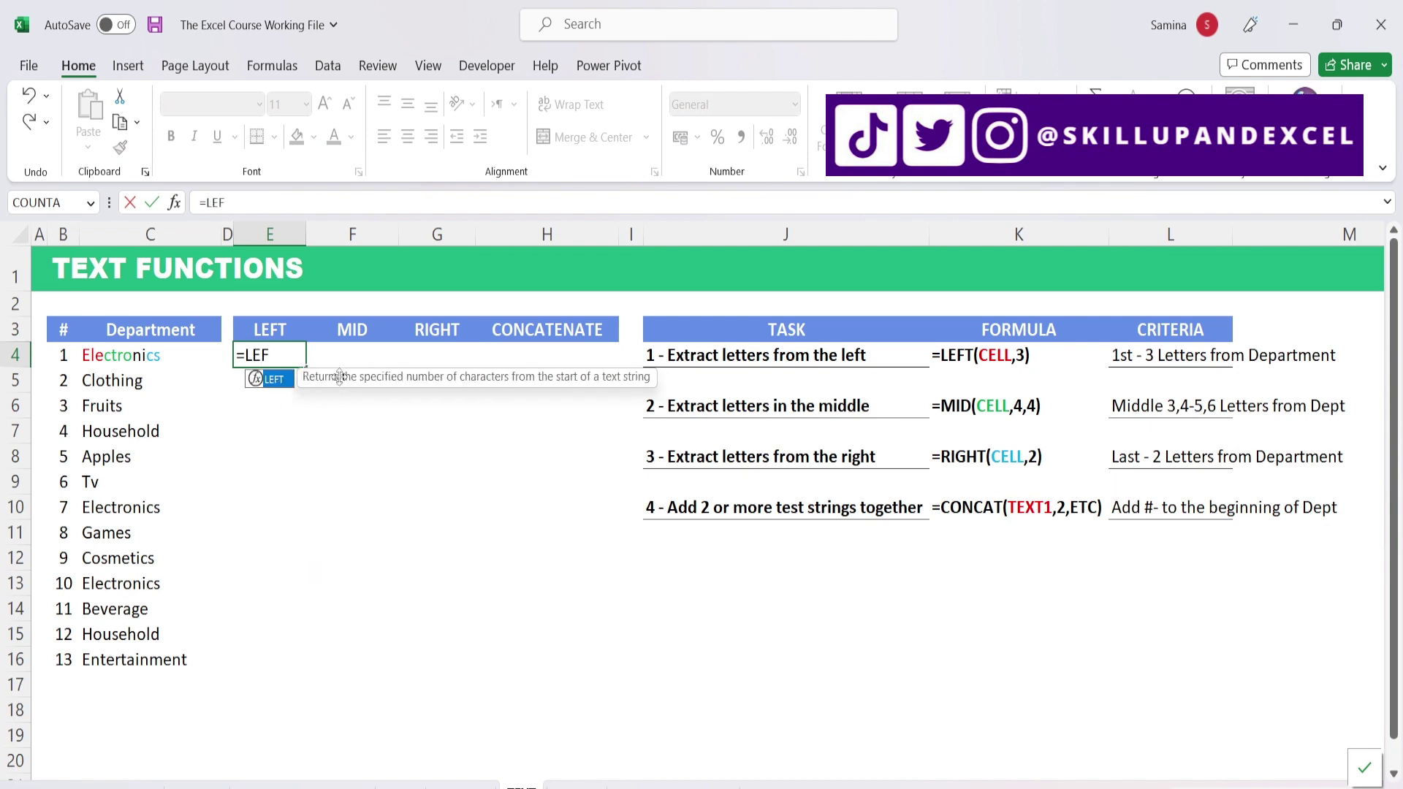
pyautogui.write('T(')
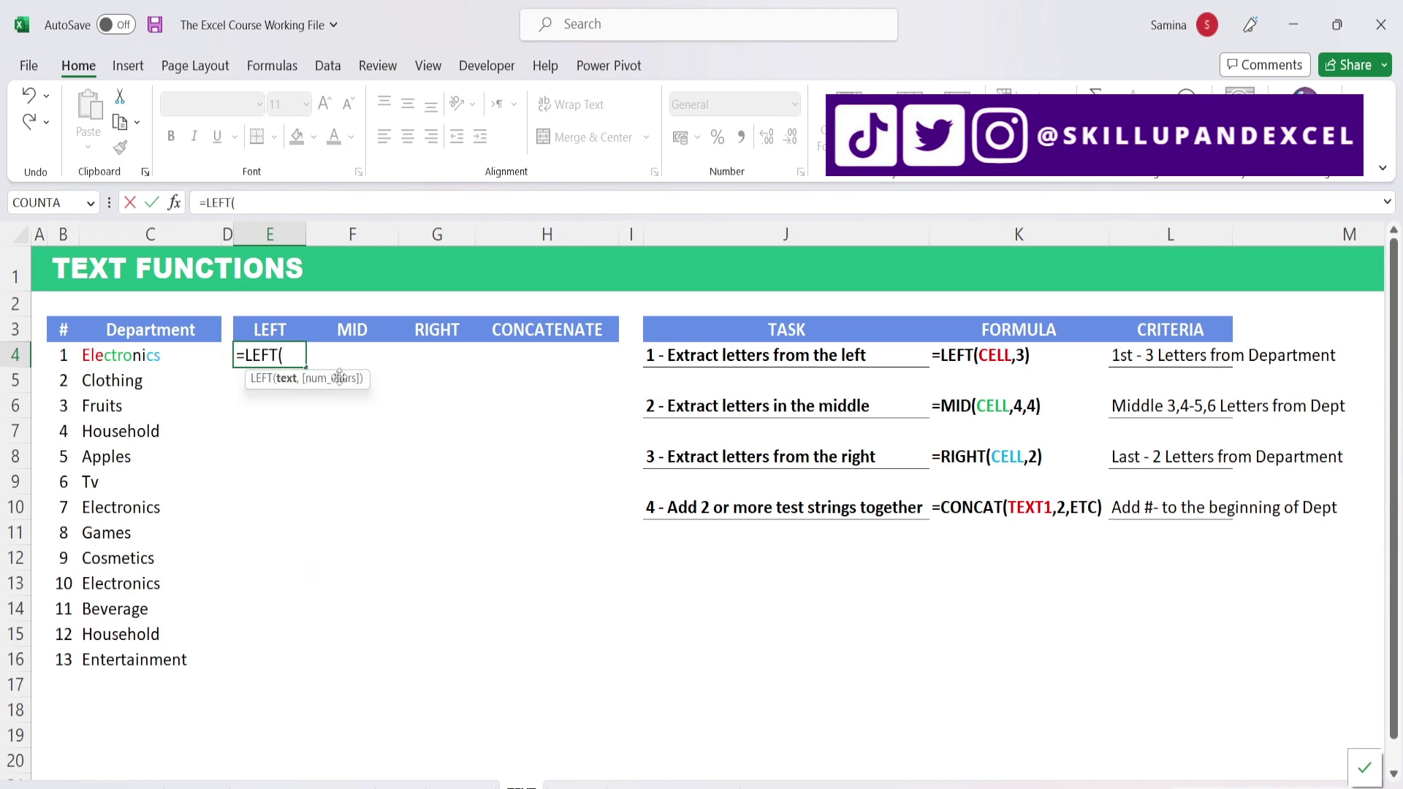
pyautogui.click(110, 358)
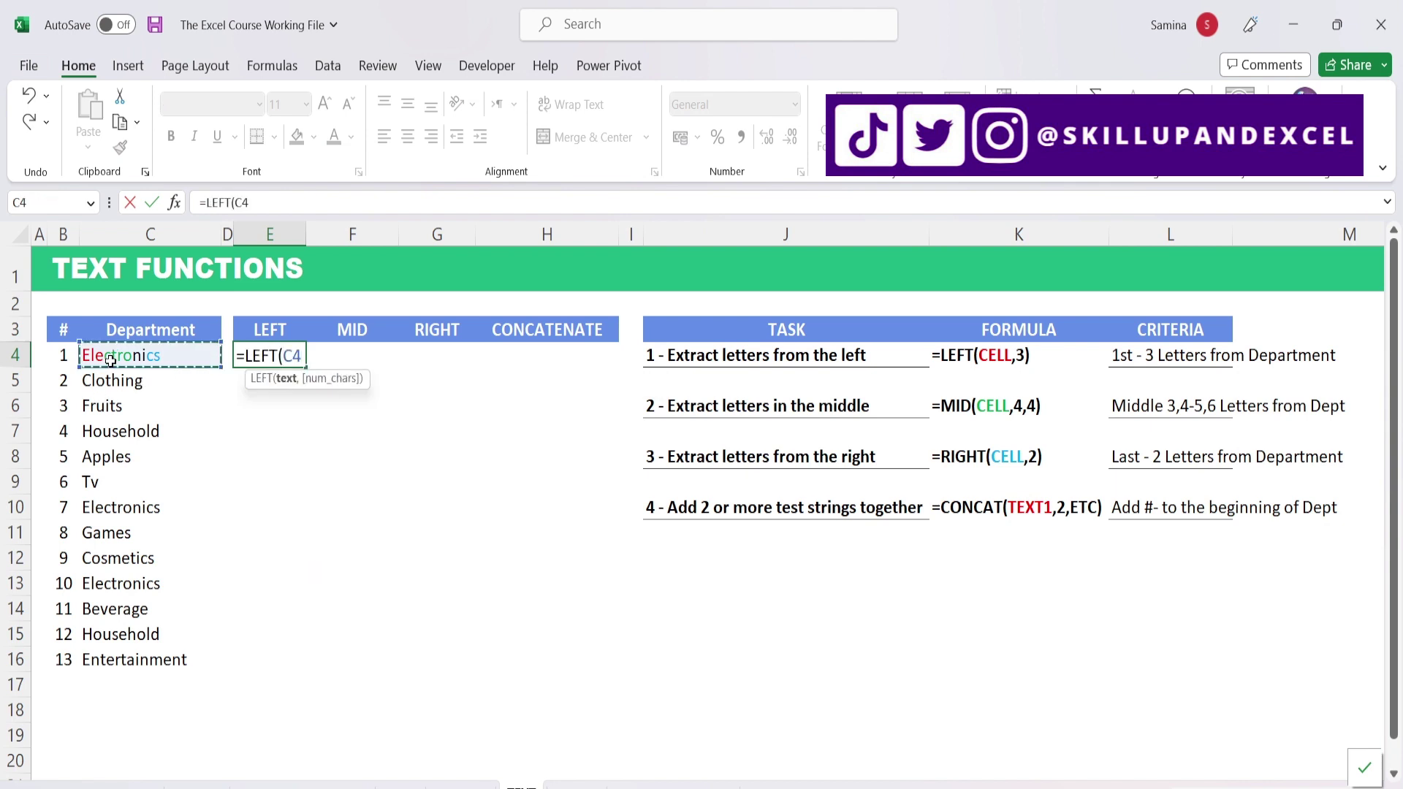
pyautogui.write(',3')
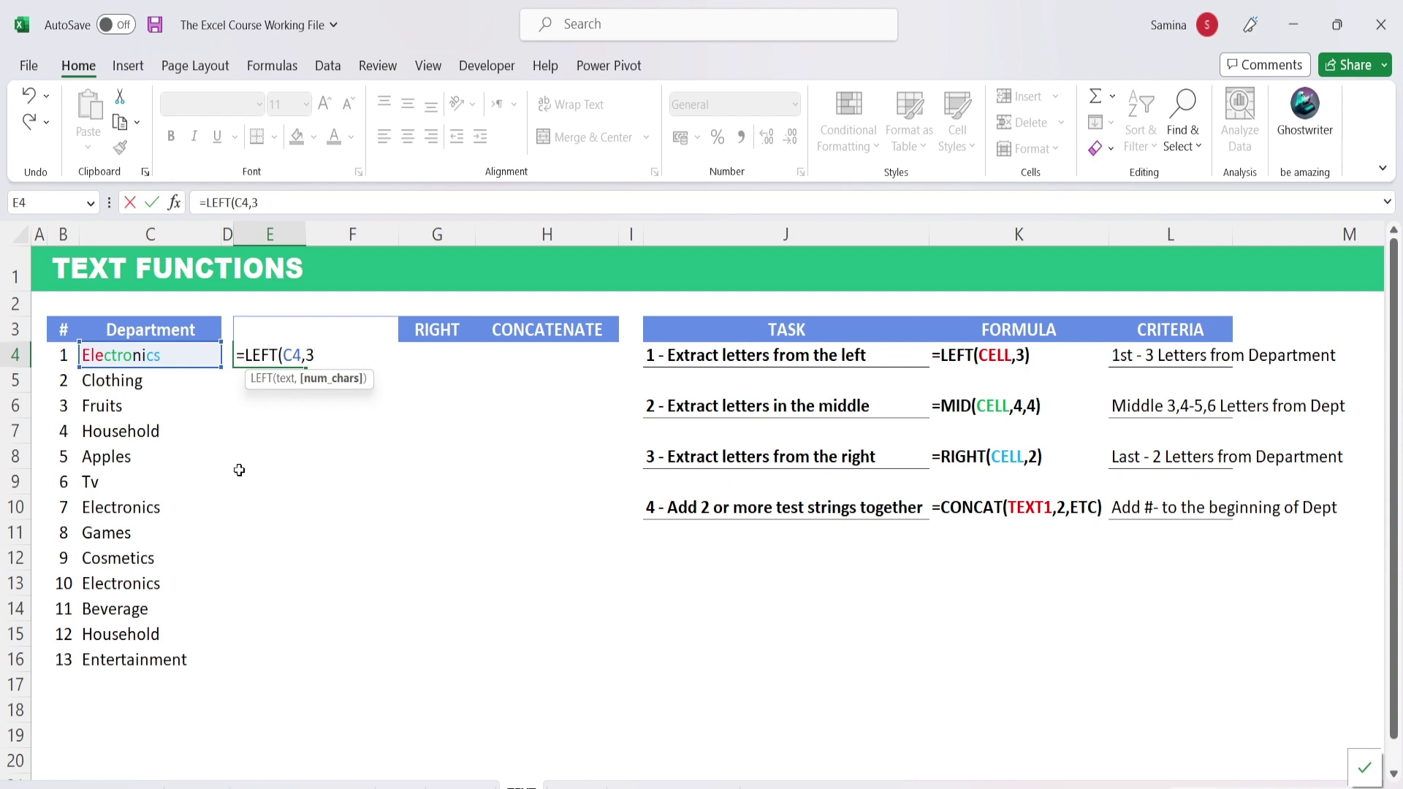
pyautogui.write(')')
pyautogui.press('Return')
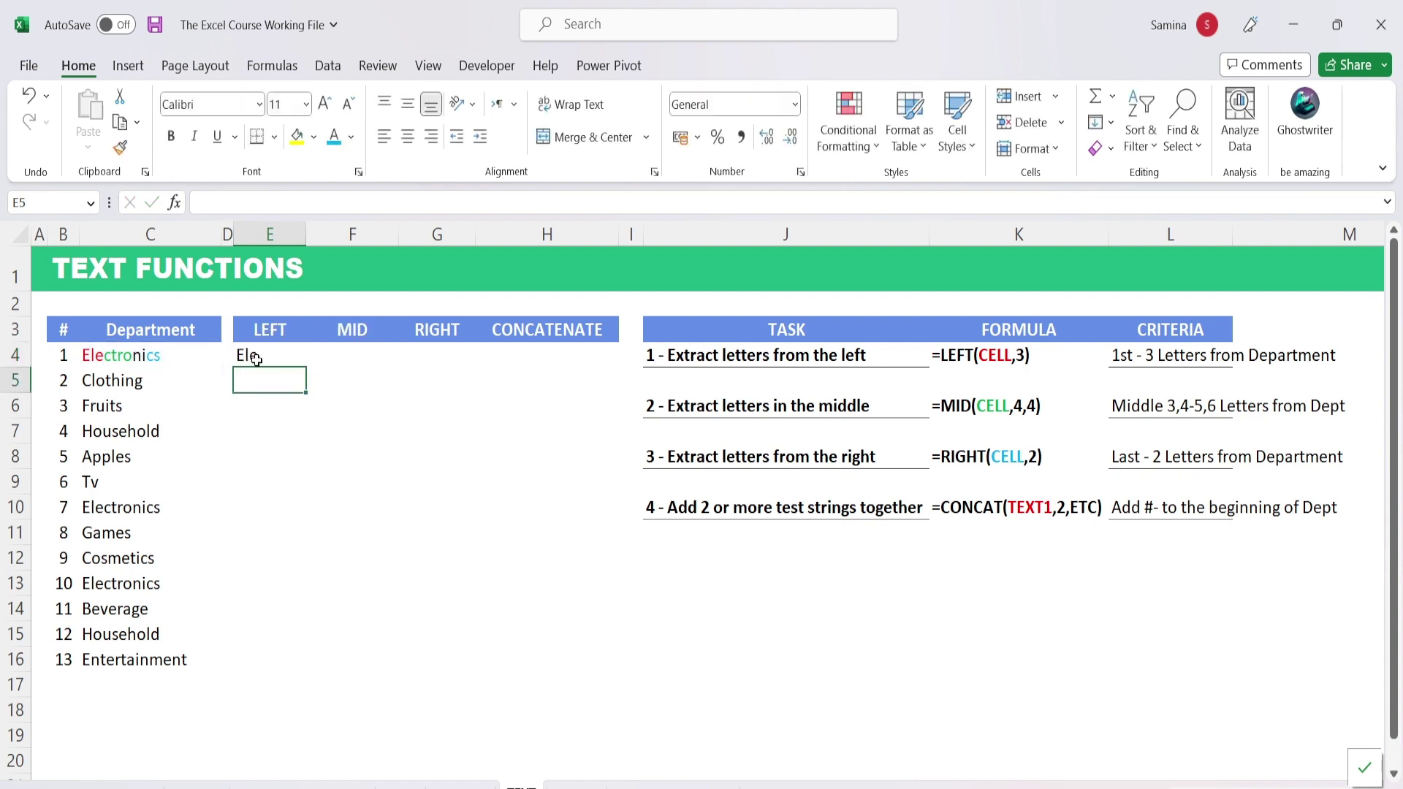
pyautogui.click(255, 358)
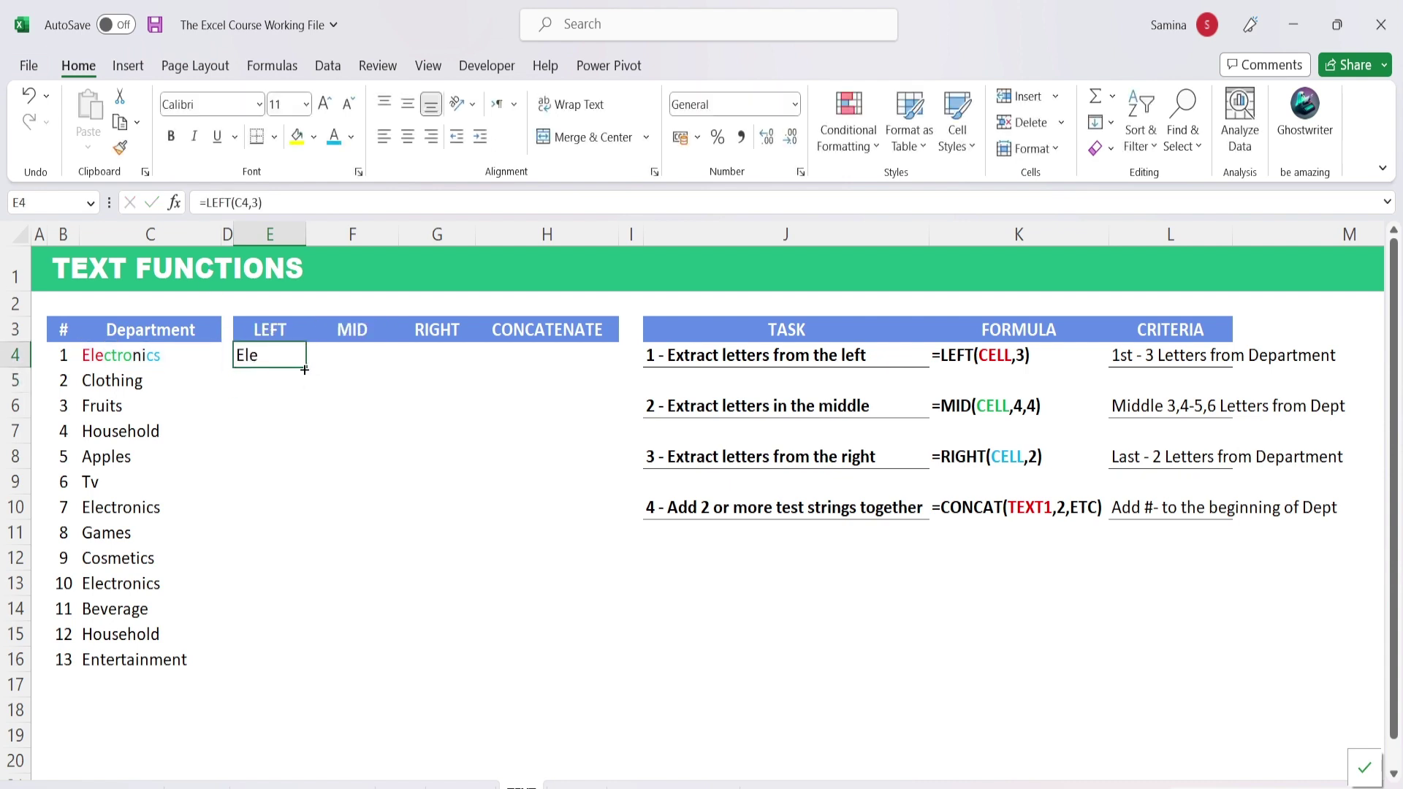
pyautogui.moveTo(304, 369); pyautogui.dragTo(260, 667)
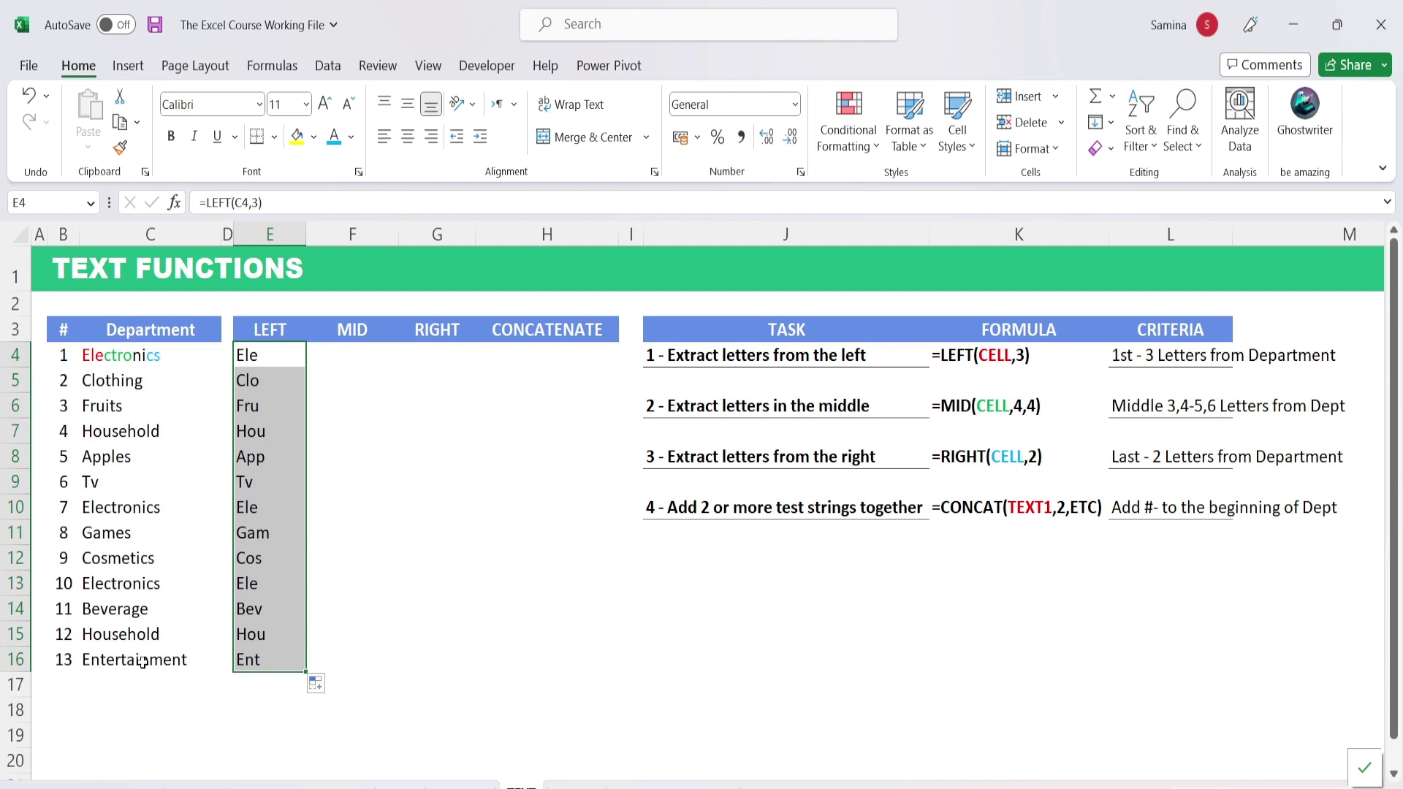
# Enter =MID(C4,4,4) in F4 to extract four letters of the department starting at the fourth character
pyautogui.click(352, 357)
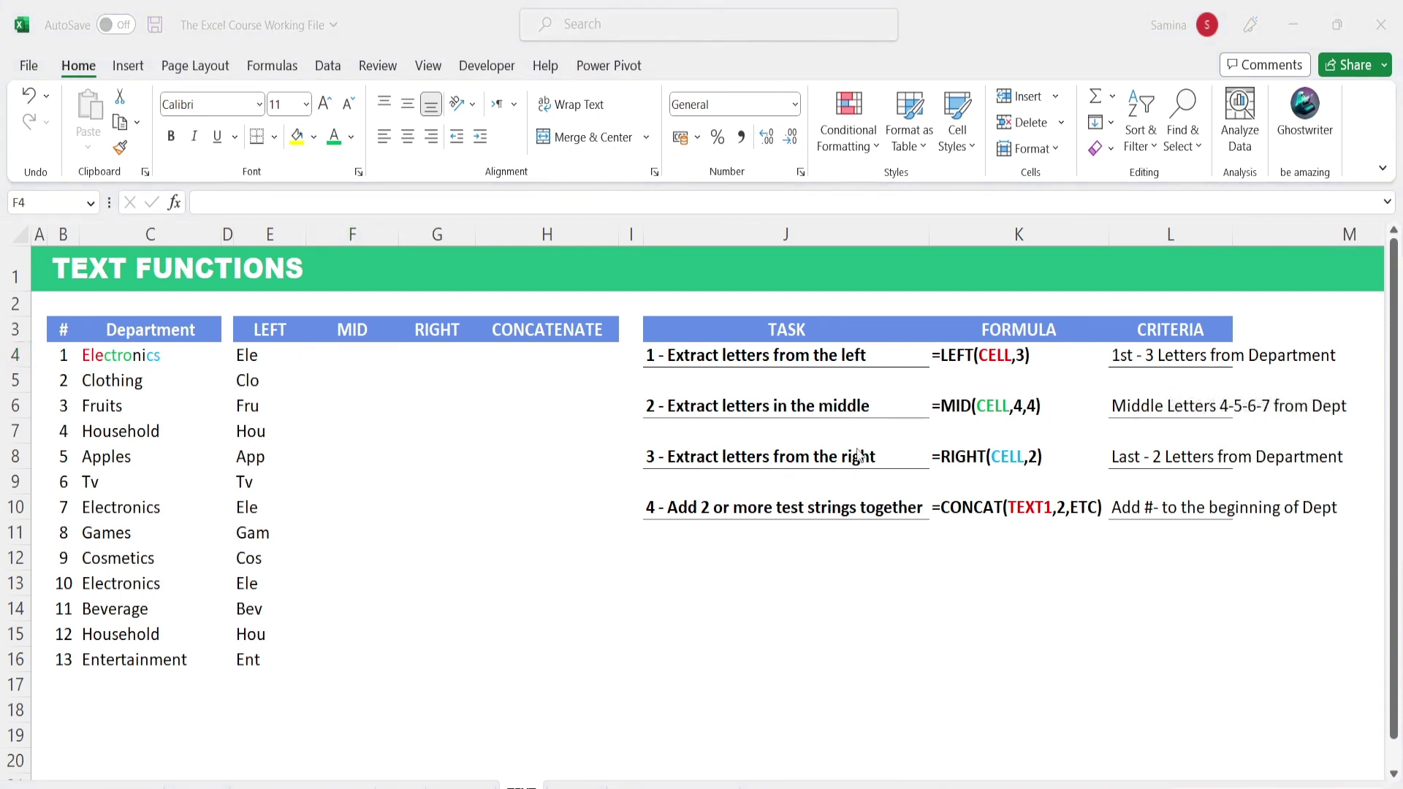
pyautogui.click(758, 407)
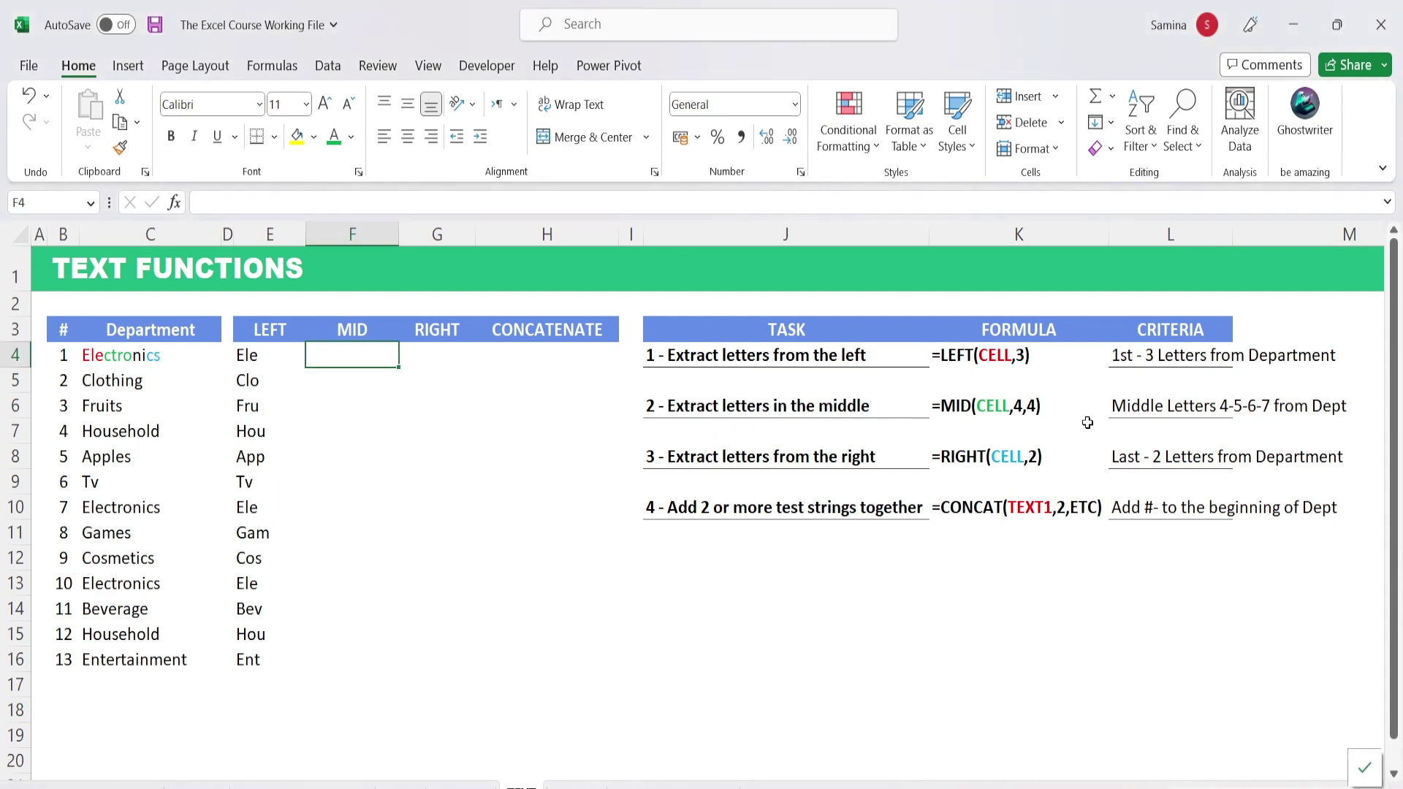
pyautogui.click(1125, 416)
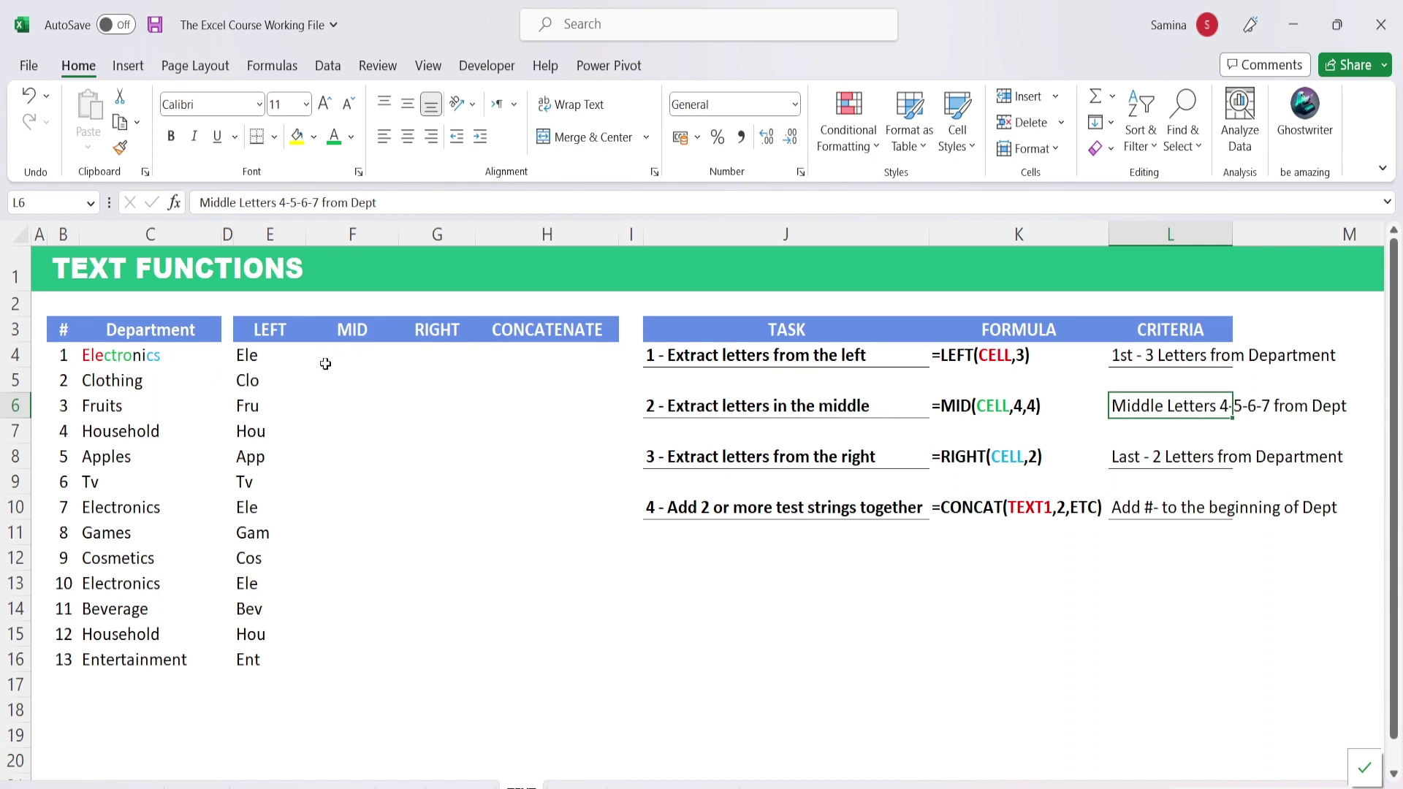
pyautogui.click(358, 361)
pyautogui.write('=')
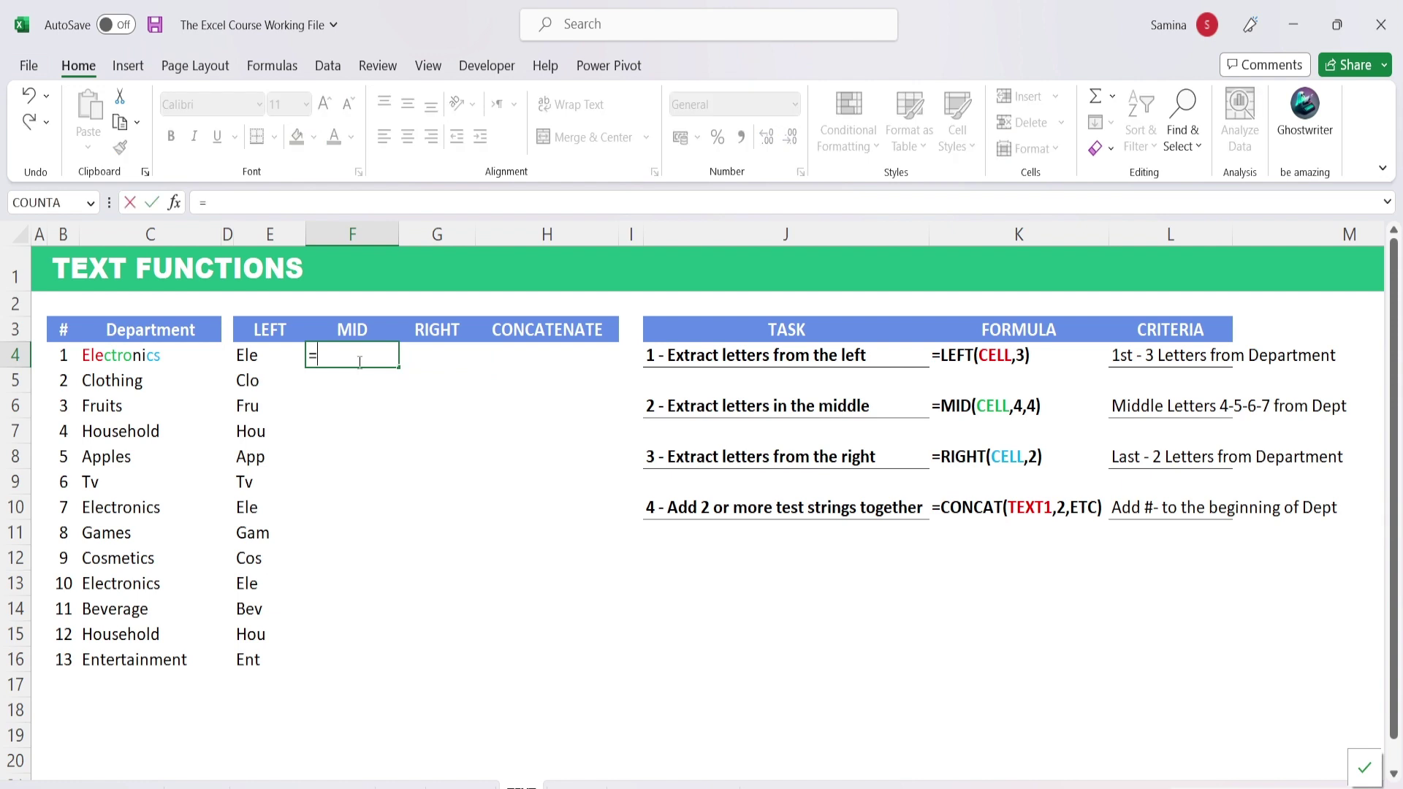
pyautogui.write('mid(')
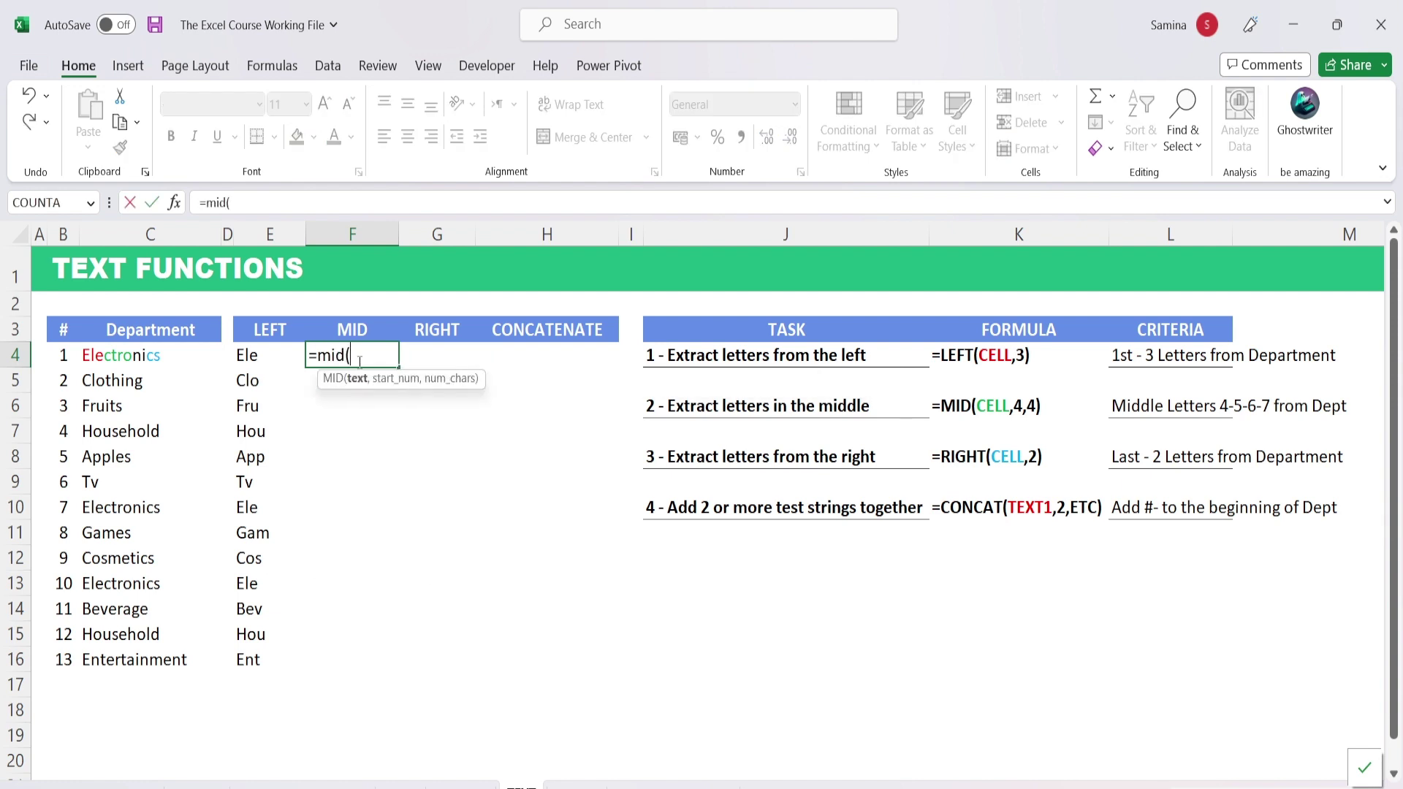
pyautogui.click(118, 358)
pyautogui.write(',4')
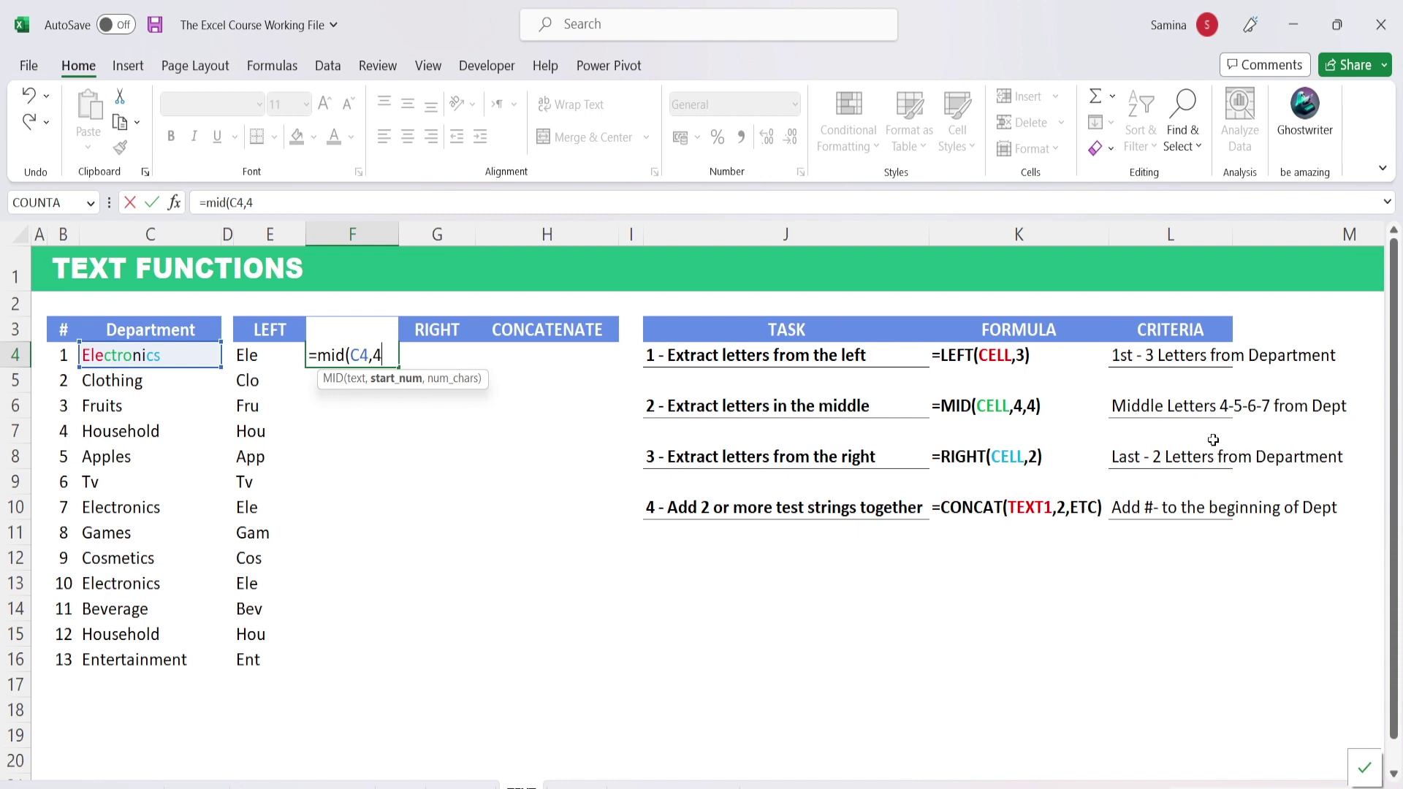
pyautogui.write(',4)')
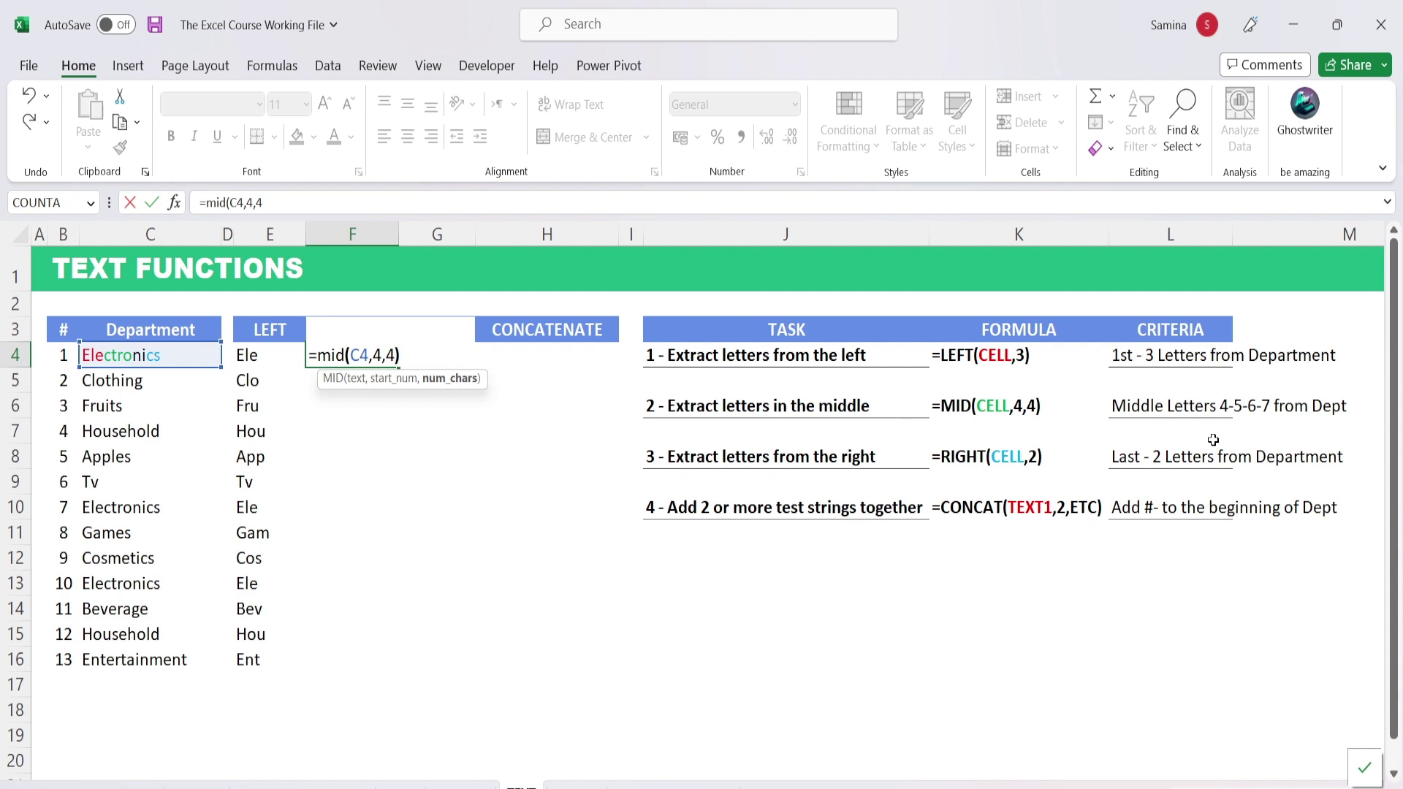
pyautogui.press('Return')
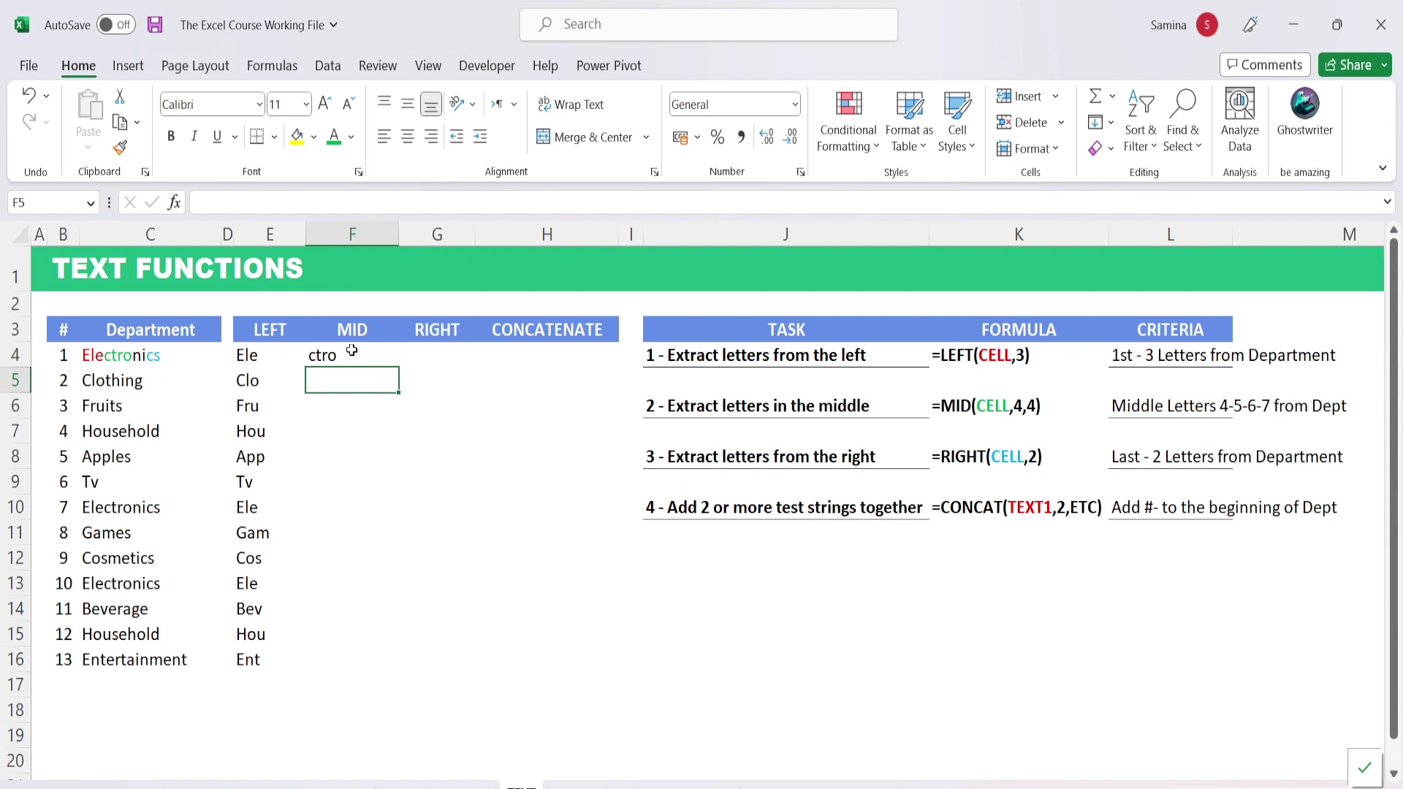
# Fill the MID formula from F4 down through F16 for all departments
pyautogui.click(393, 354)
pyautogui.click(403, 369)
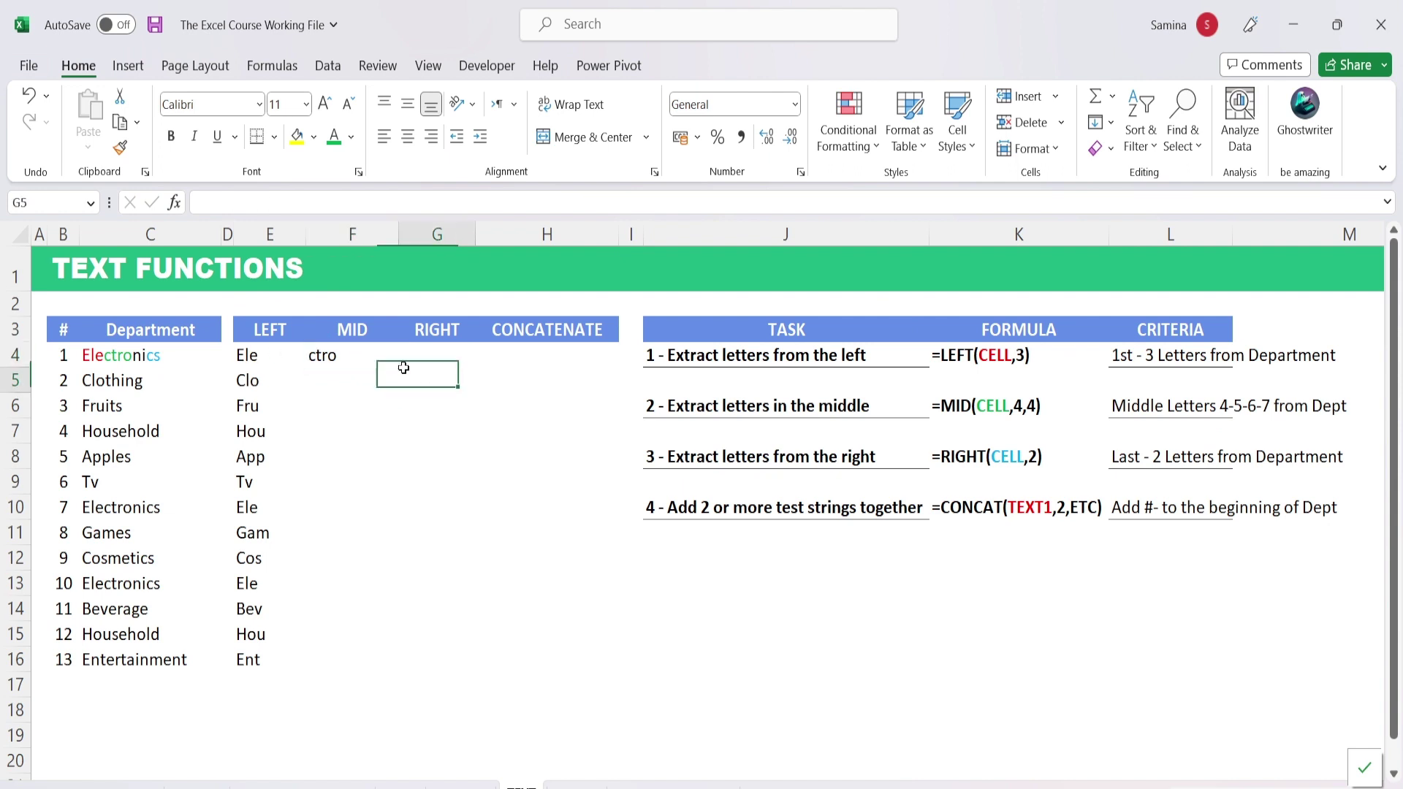
pyautogui.click(388, 362)
pyautogui.doubleClick(396, 369)
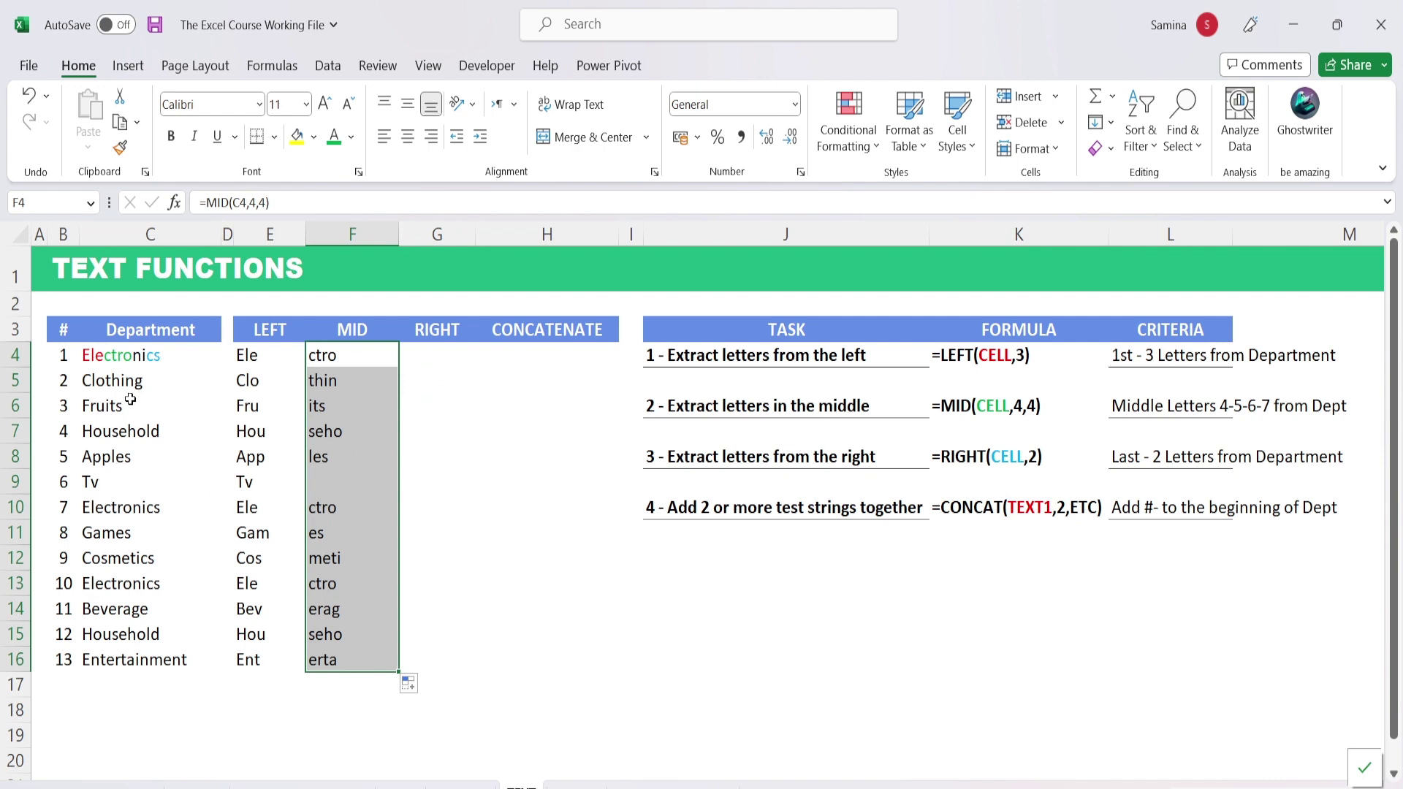
# Examine the MID results for the short department names Tv, Apples and Games
pyautogui.click(307, 482)
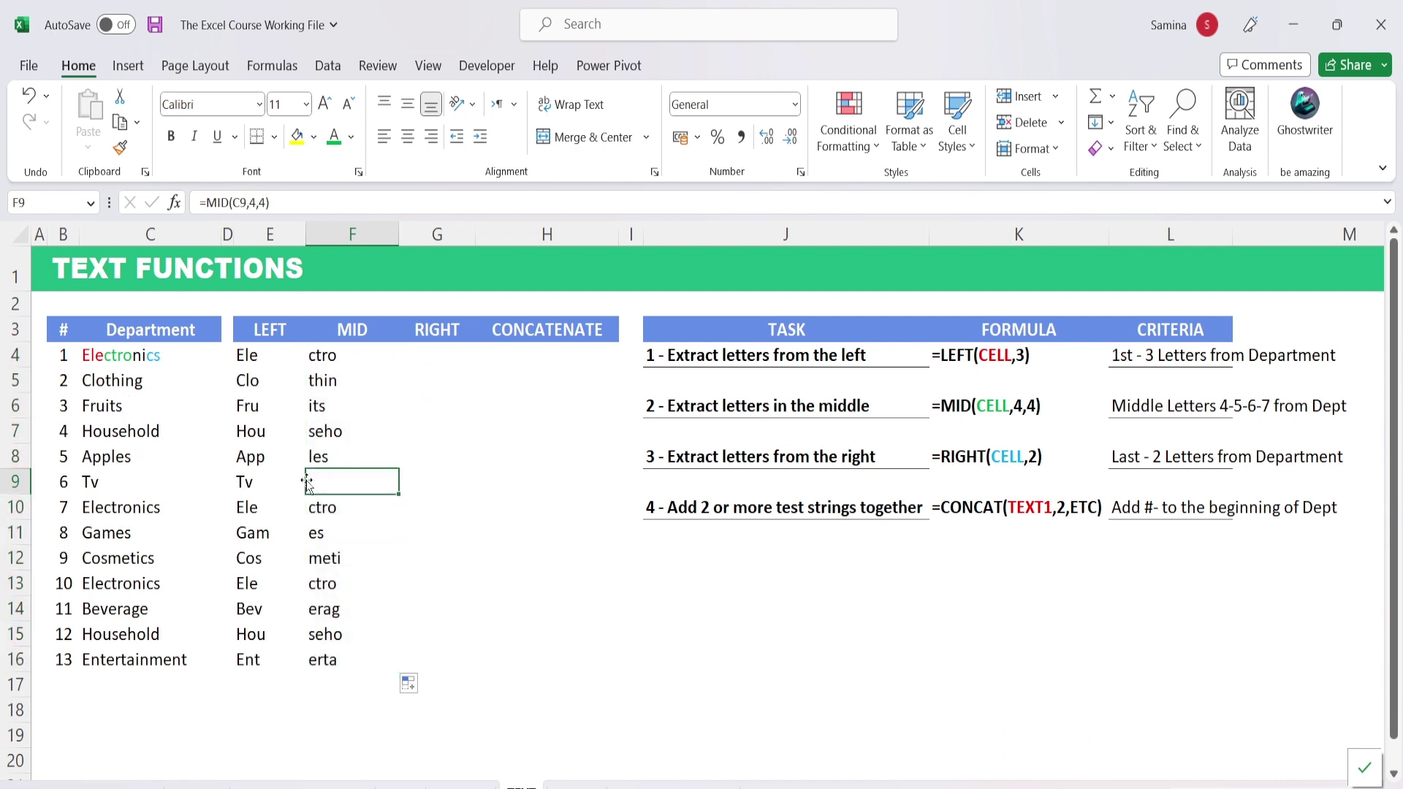
pyautogui.moveTo(121, 488); pyautogui.dragTo(331, 480)
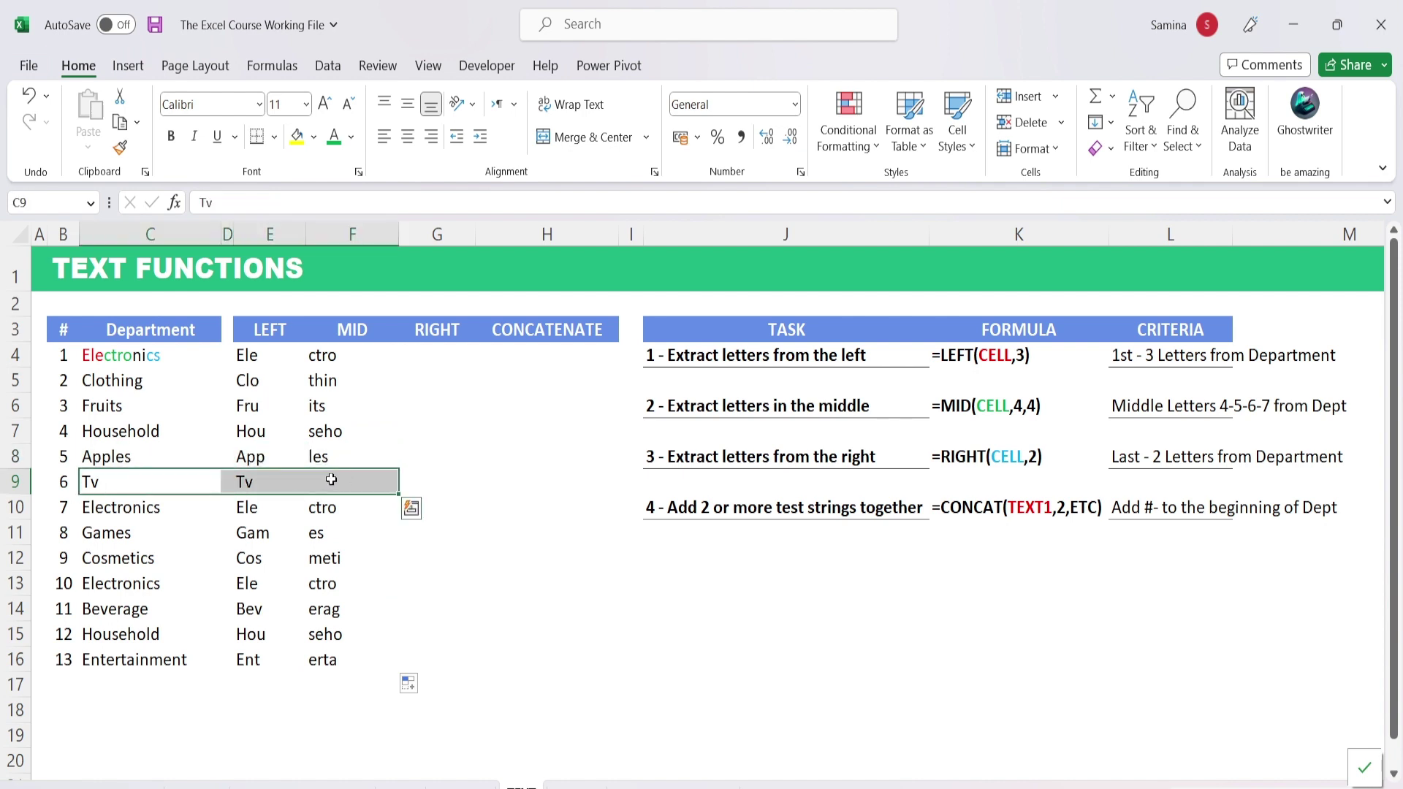
pyautogui.click(323, 481)
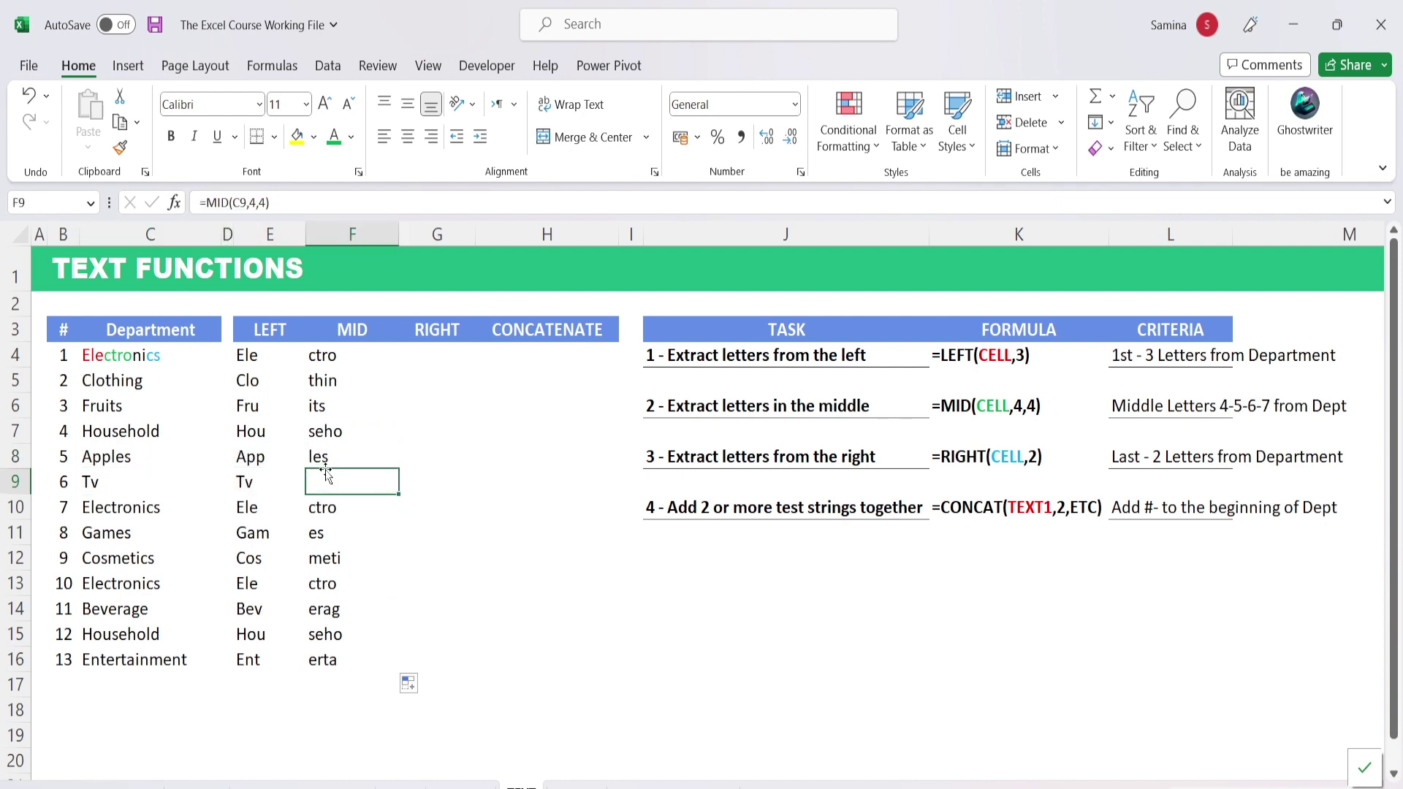
pyautogui.click(353, 456)
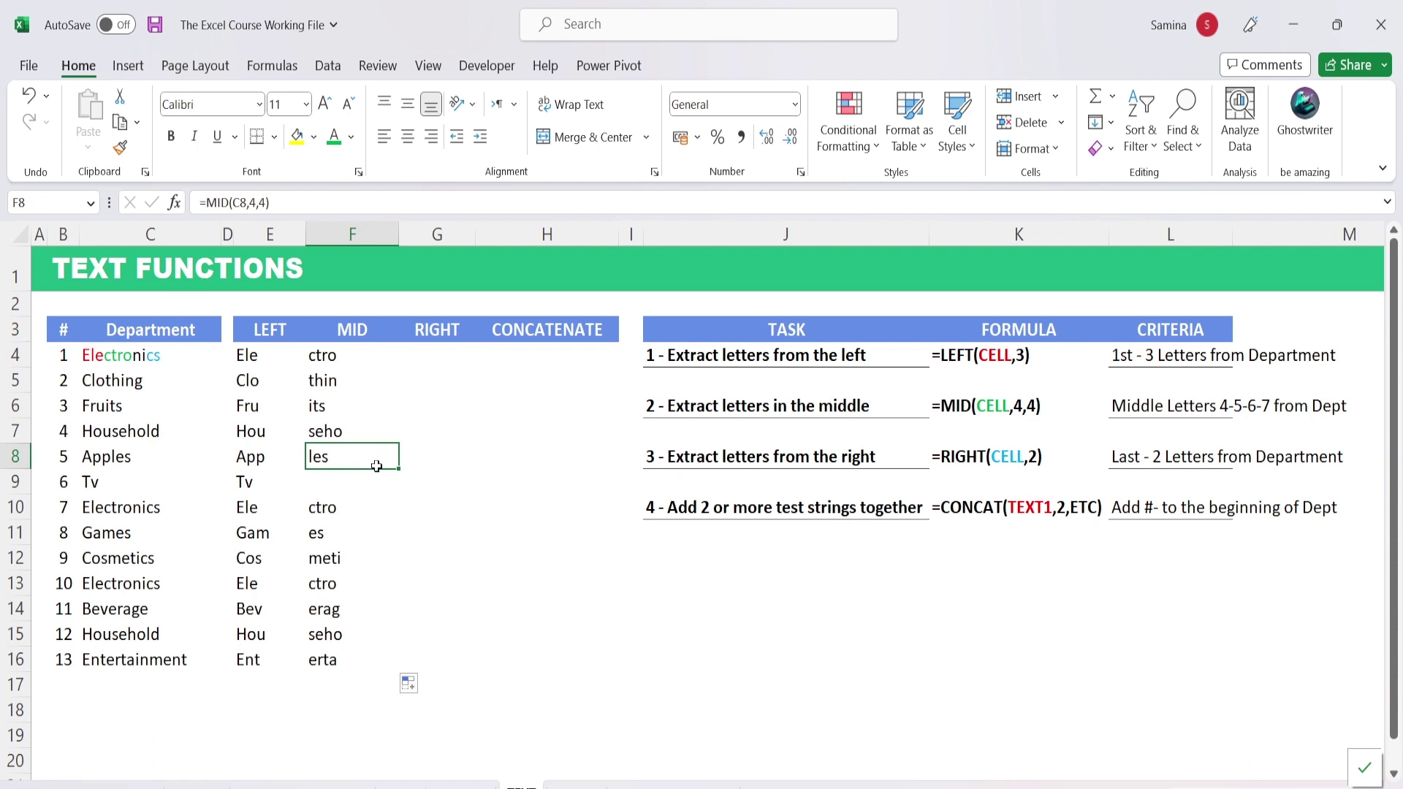
pyautogui.click(342, 534)
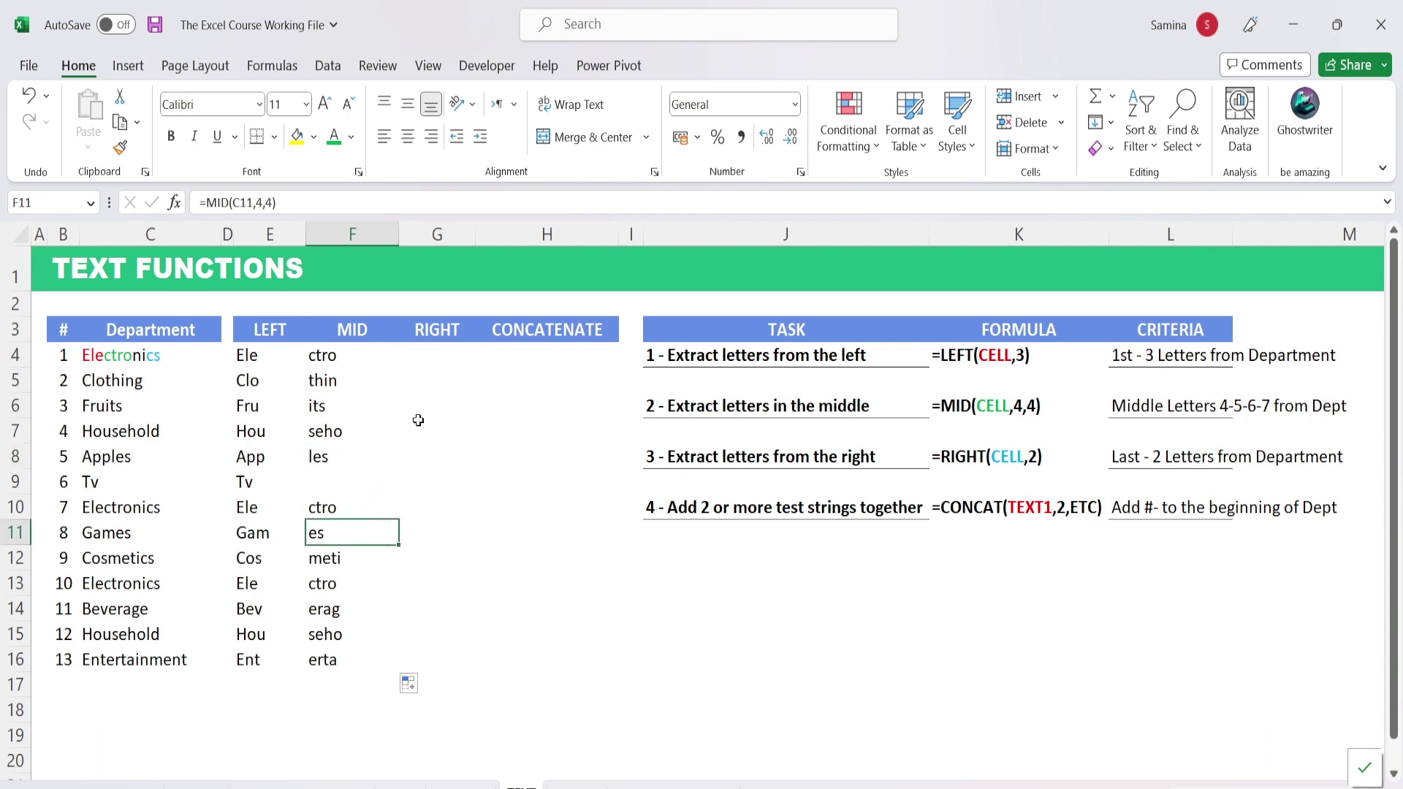
# Enter =RIGHT(C4,2) in G4, fill it down to G16, and check the result in the Tv row
pyautogui.click(444, 358)
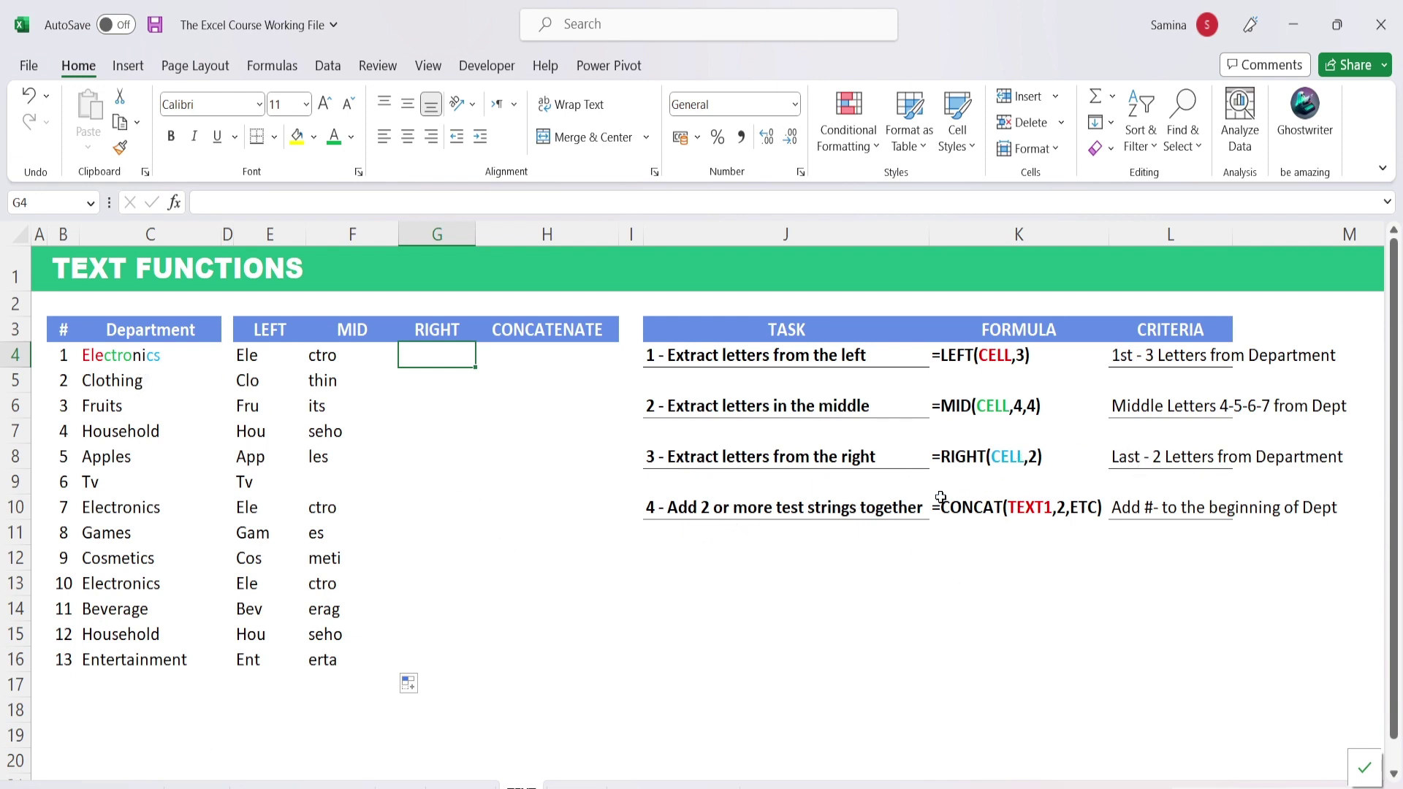
pyautogui.write('=right')
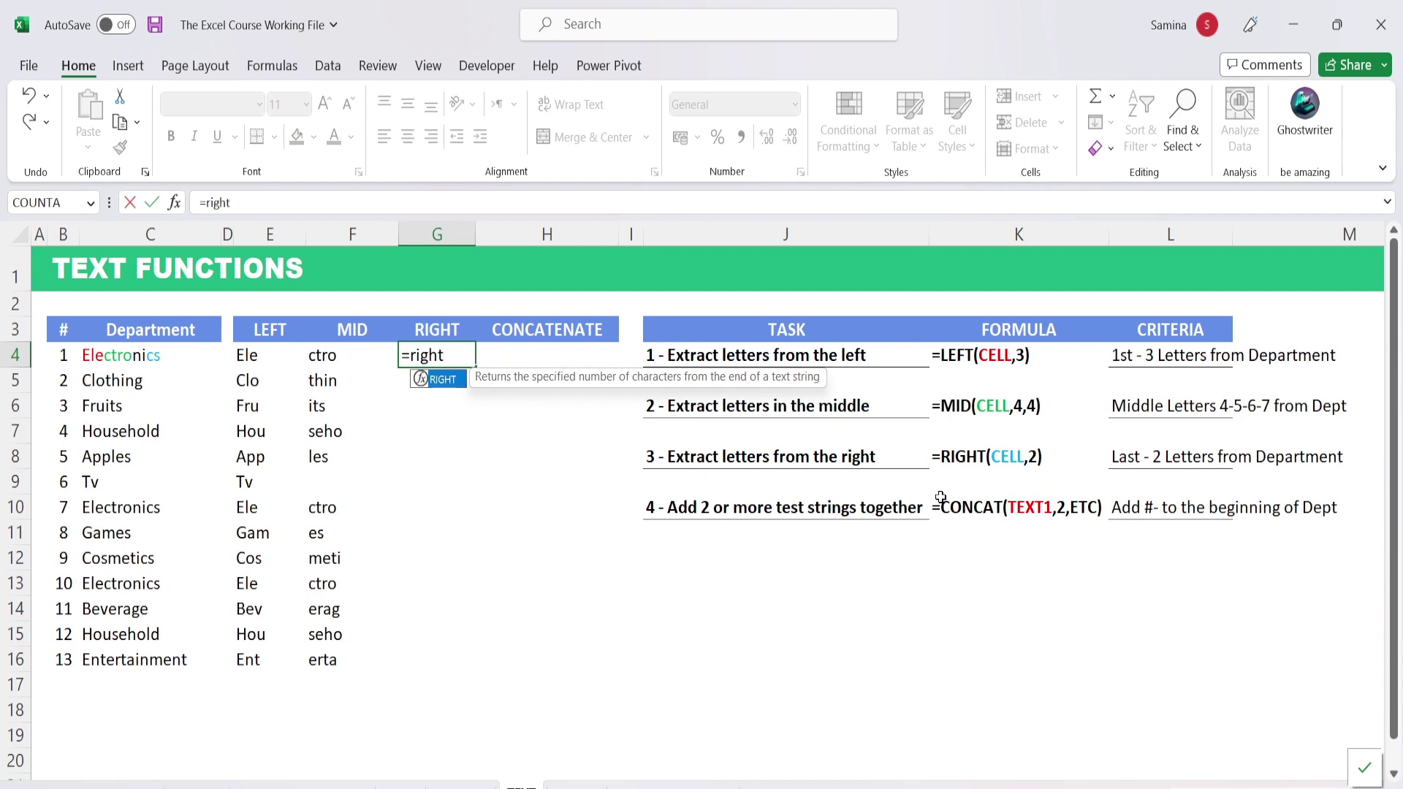
pyautogui.write('(')
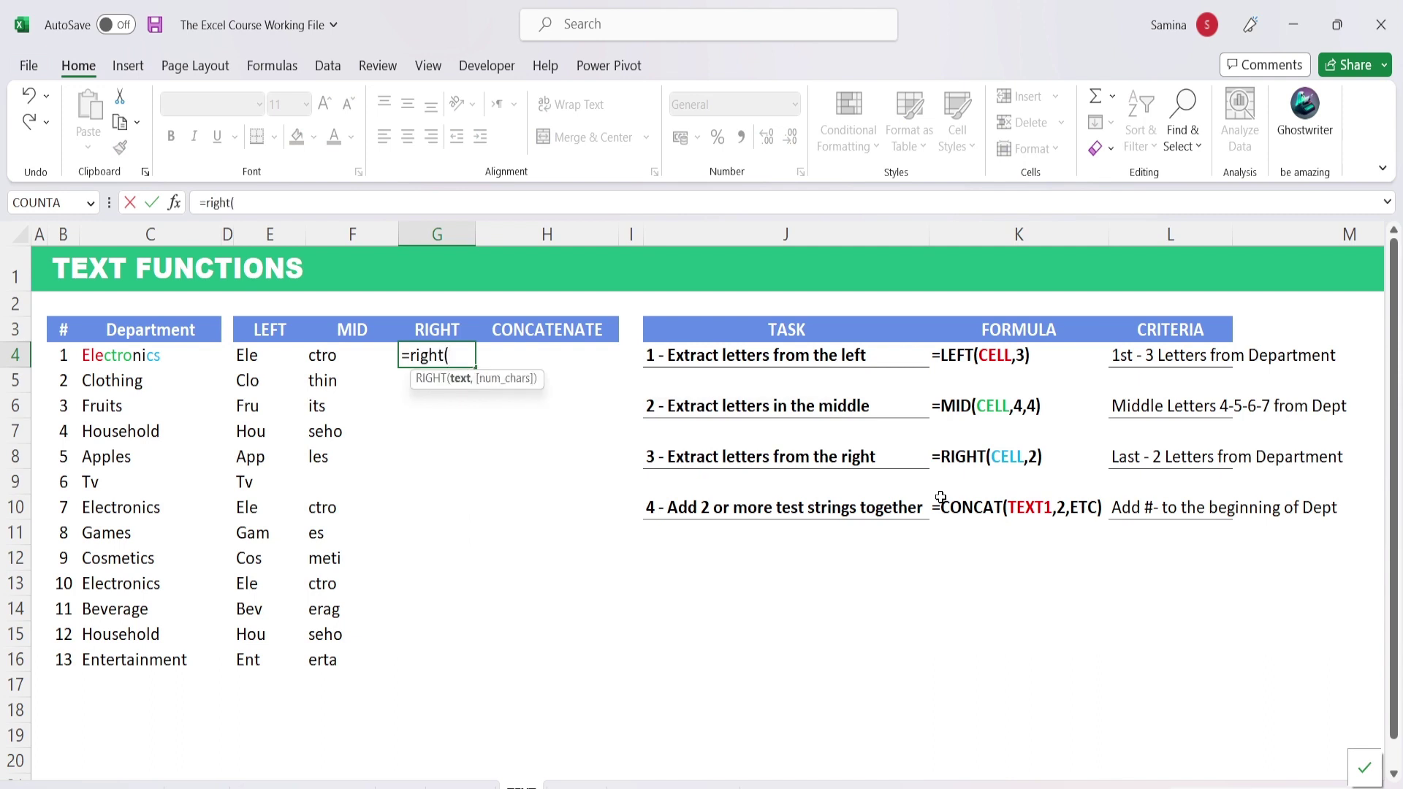
pyautogui.click(126, 356)
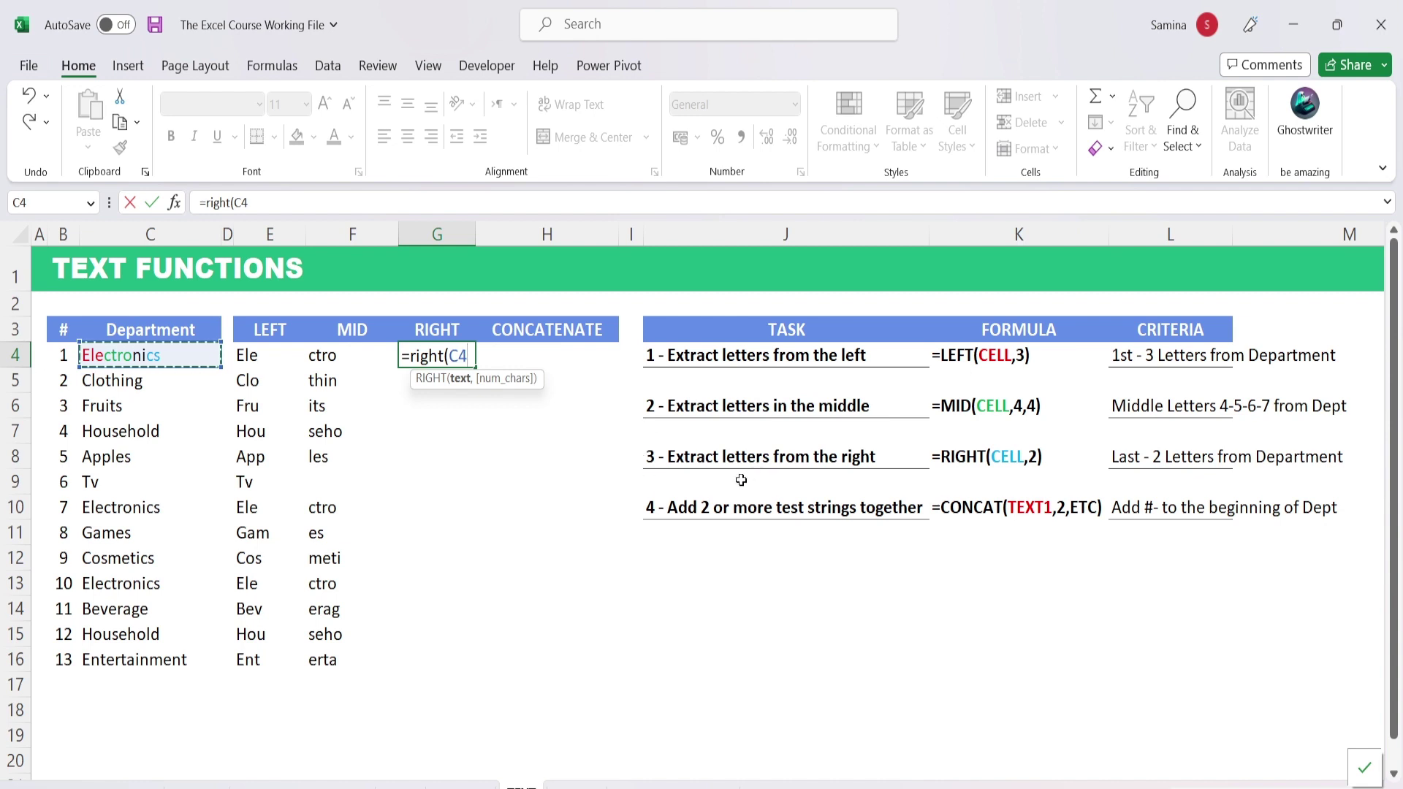
pyautogui.write(',2')
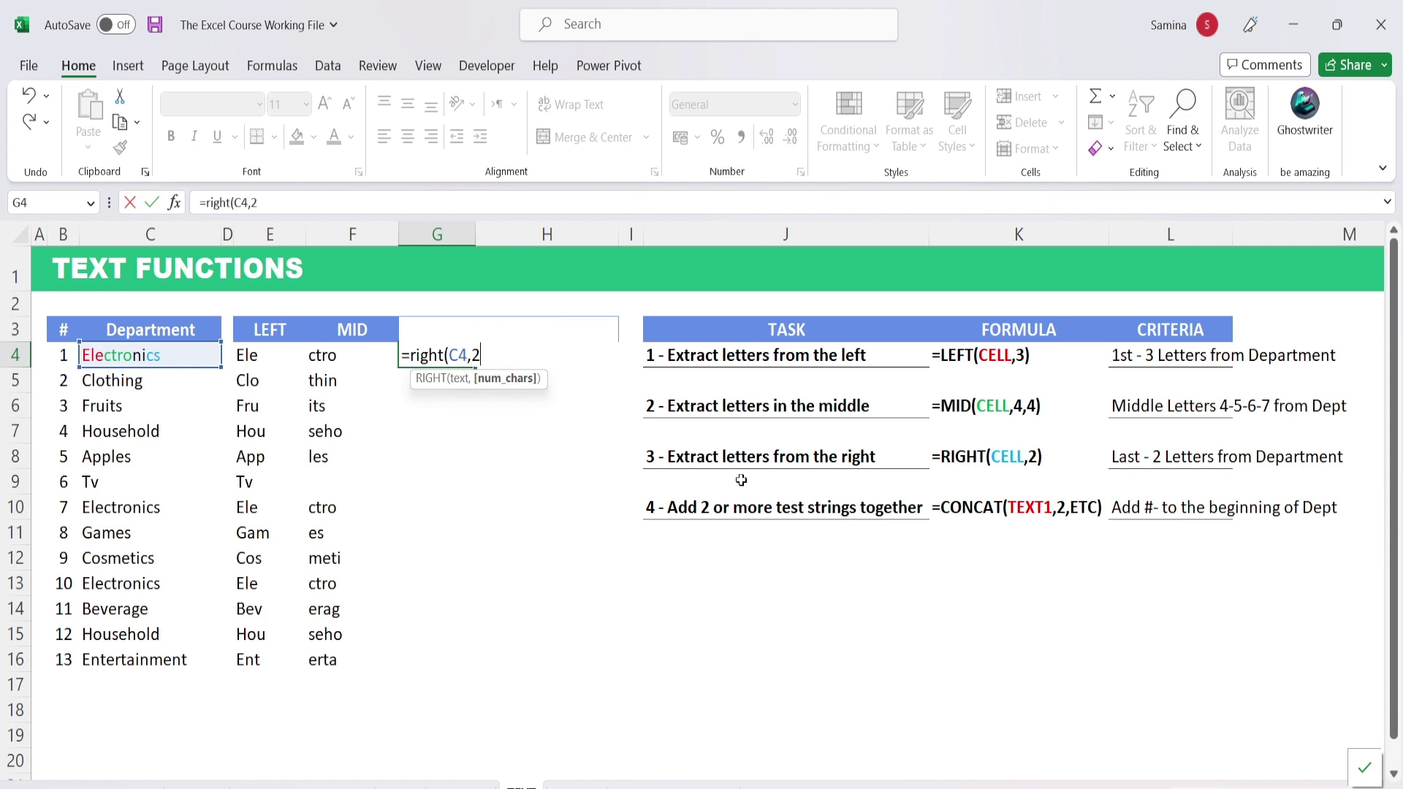
pyautogui.write(')')
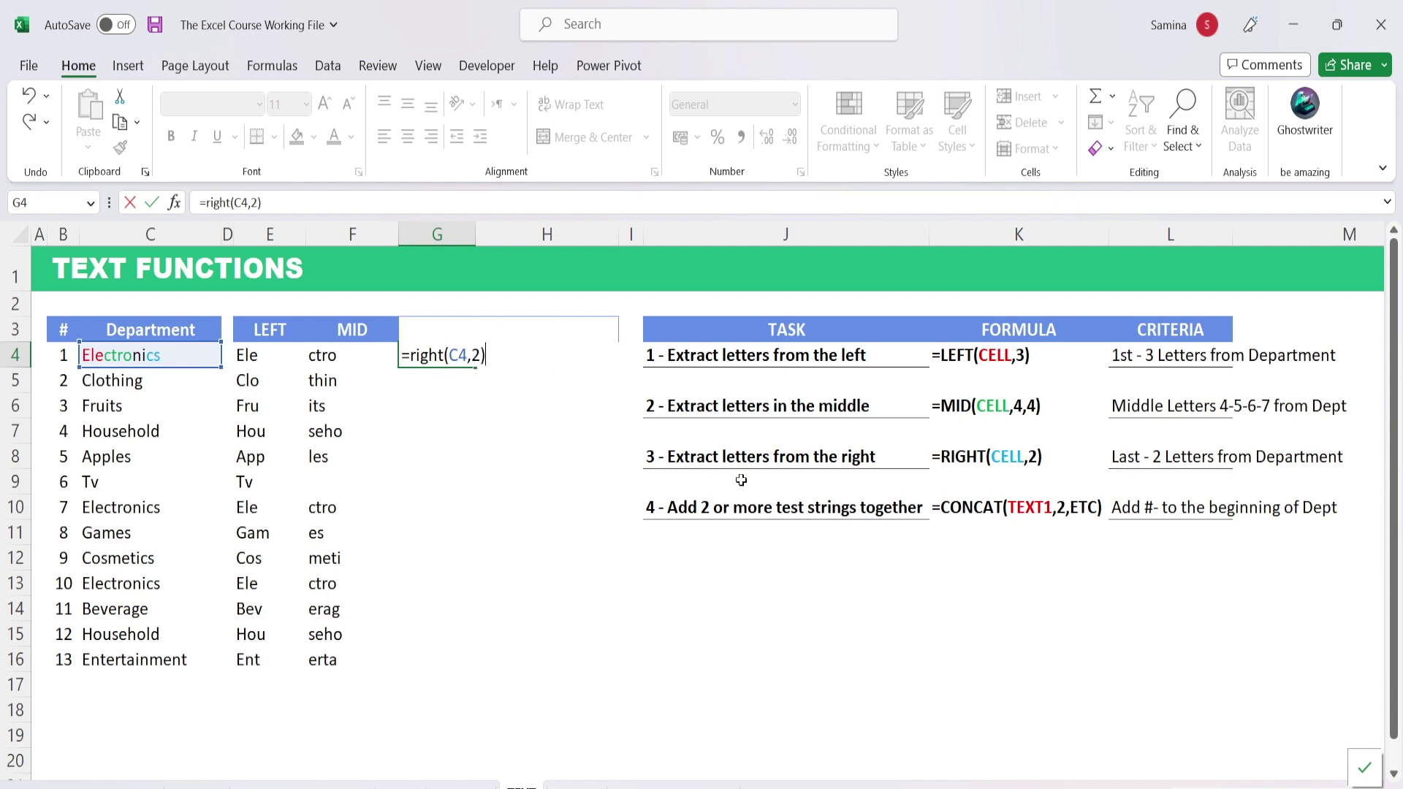
pyautogui.press('Return')
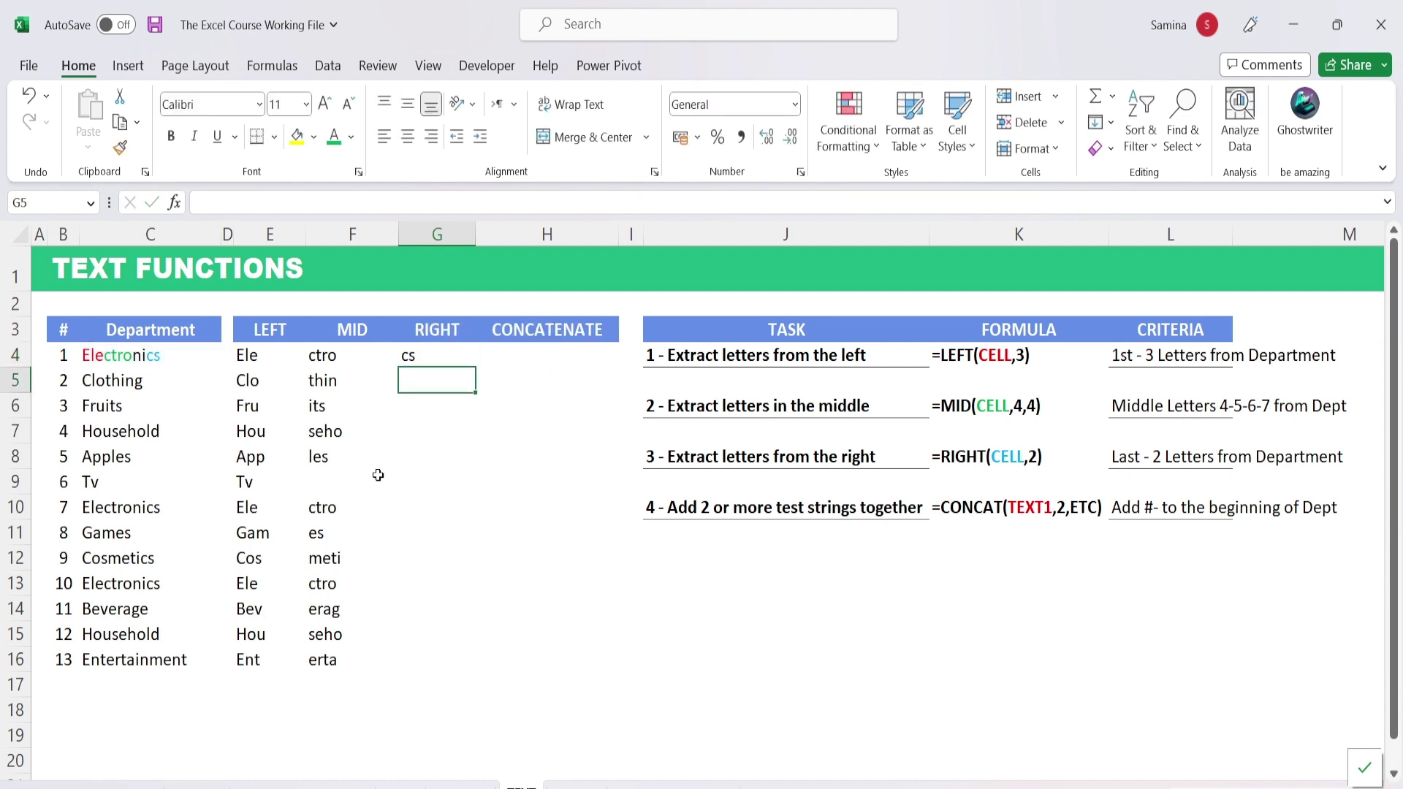
pyautogui.click(431, 354)
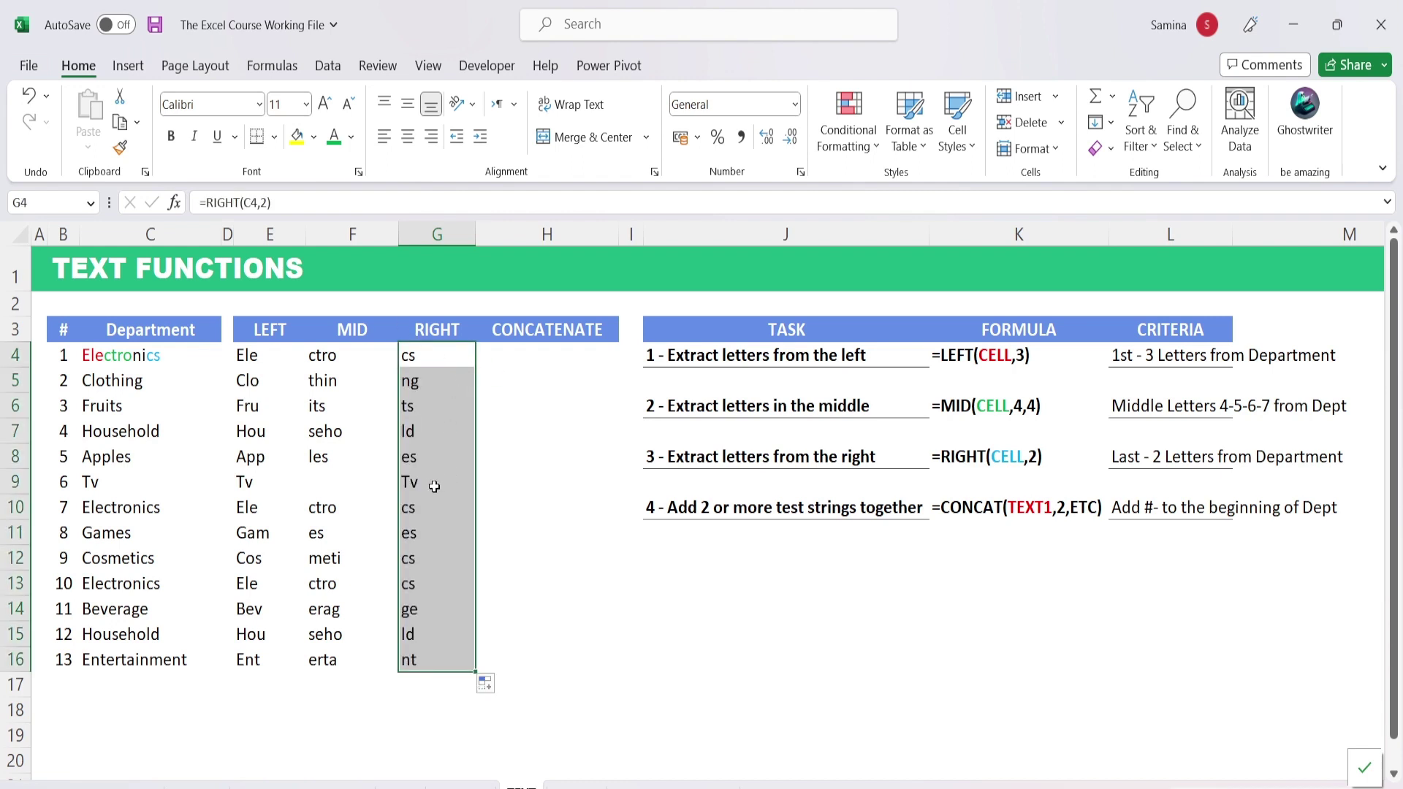
pyautogui.moveTo(120, 486); pyautogui.dragTo(409, 483)
pyautogui.click(414, 482)
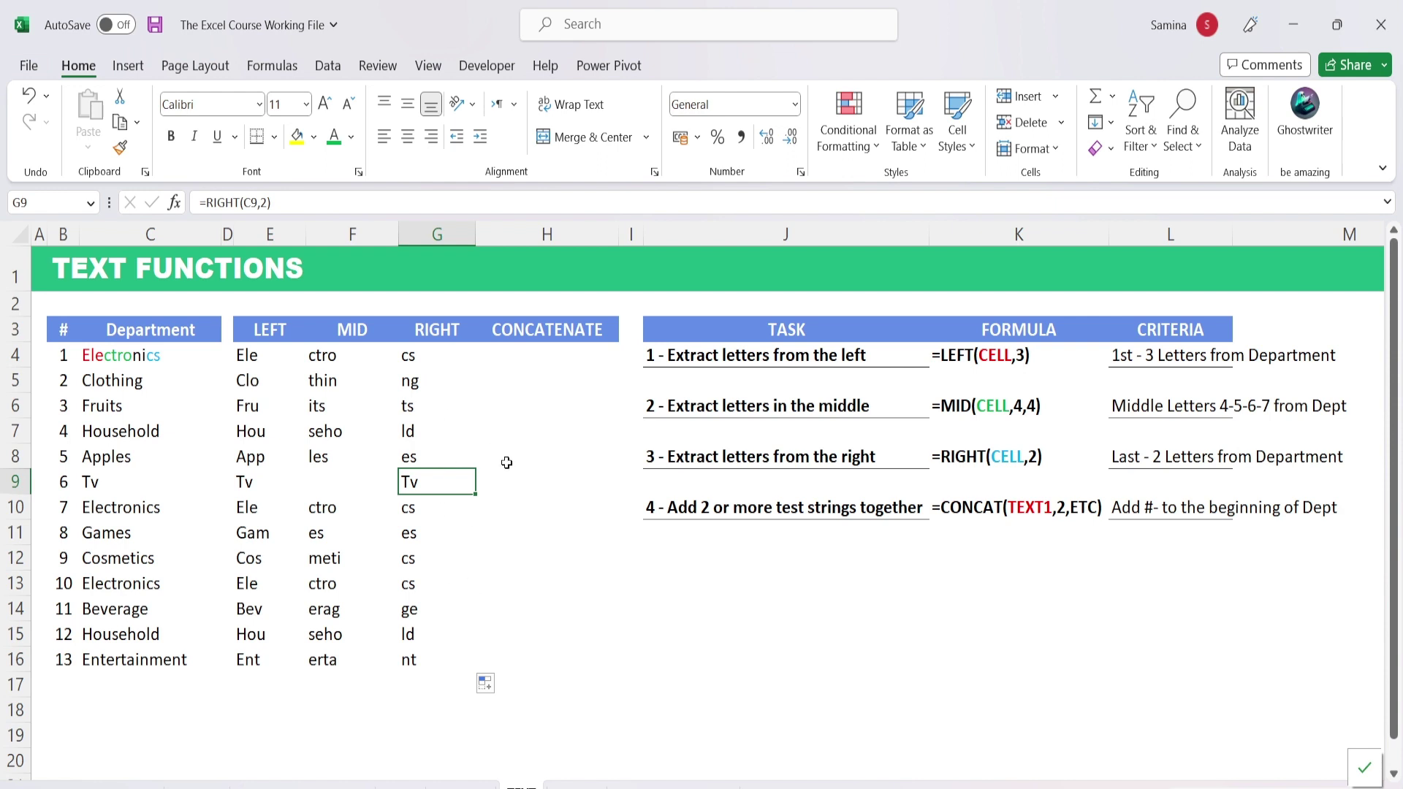
# Enter =CONCAT(B4,C4) in H4 to join the number and department, and fill it down to H16
pyautogui.click(558, 359)
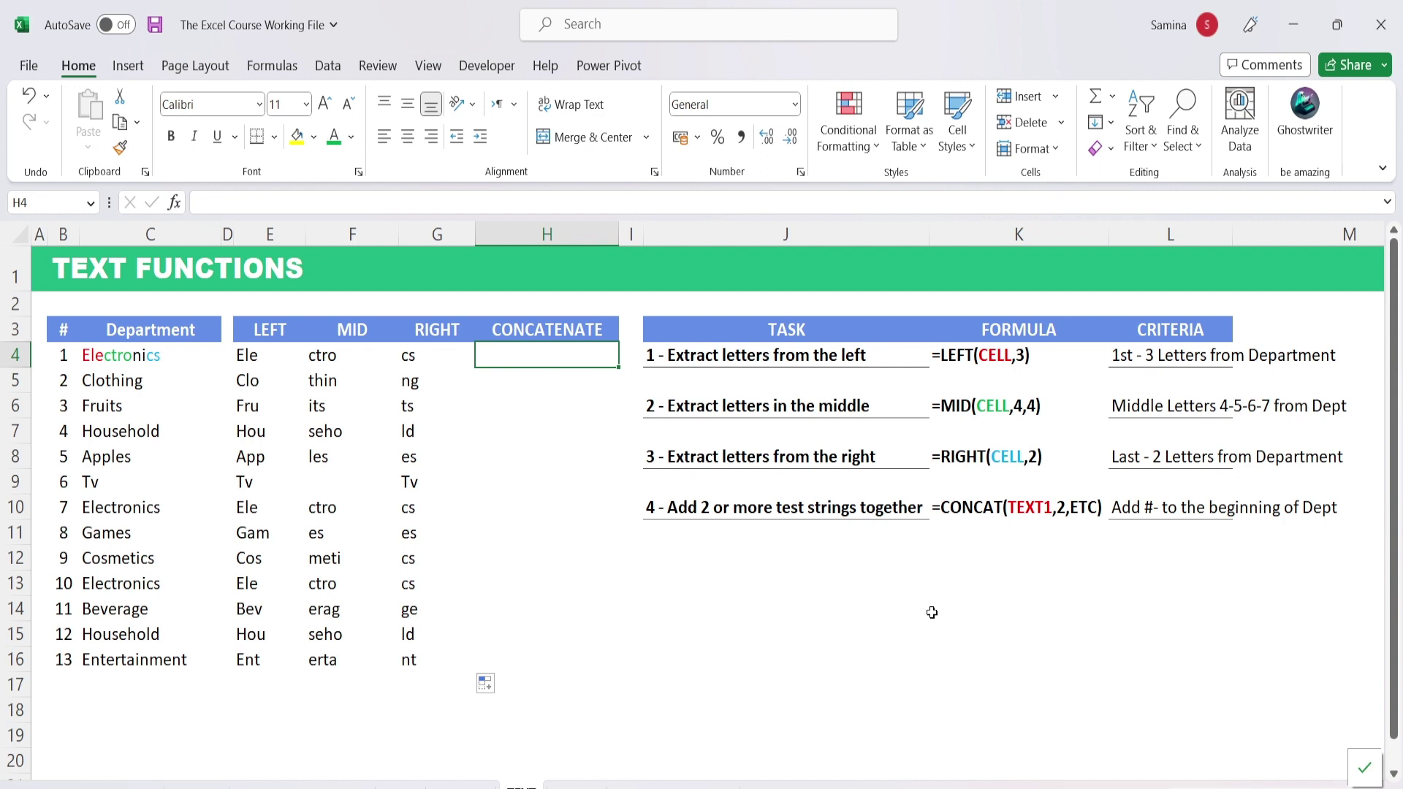
pyautogui.write('=con')
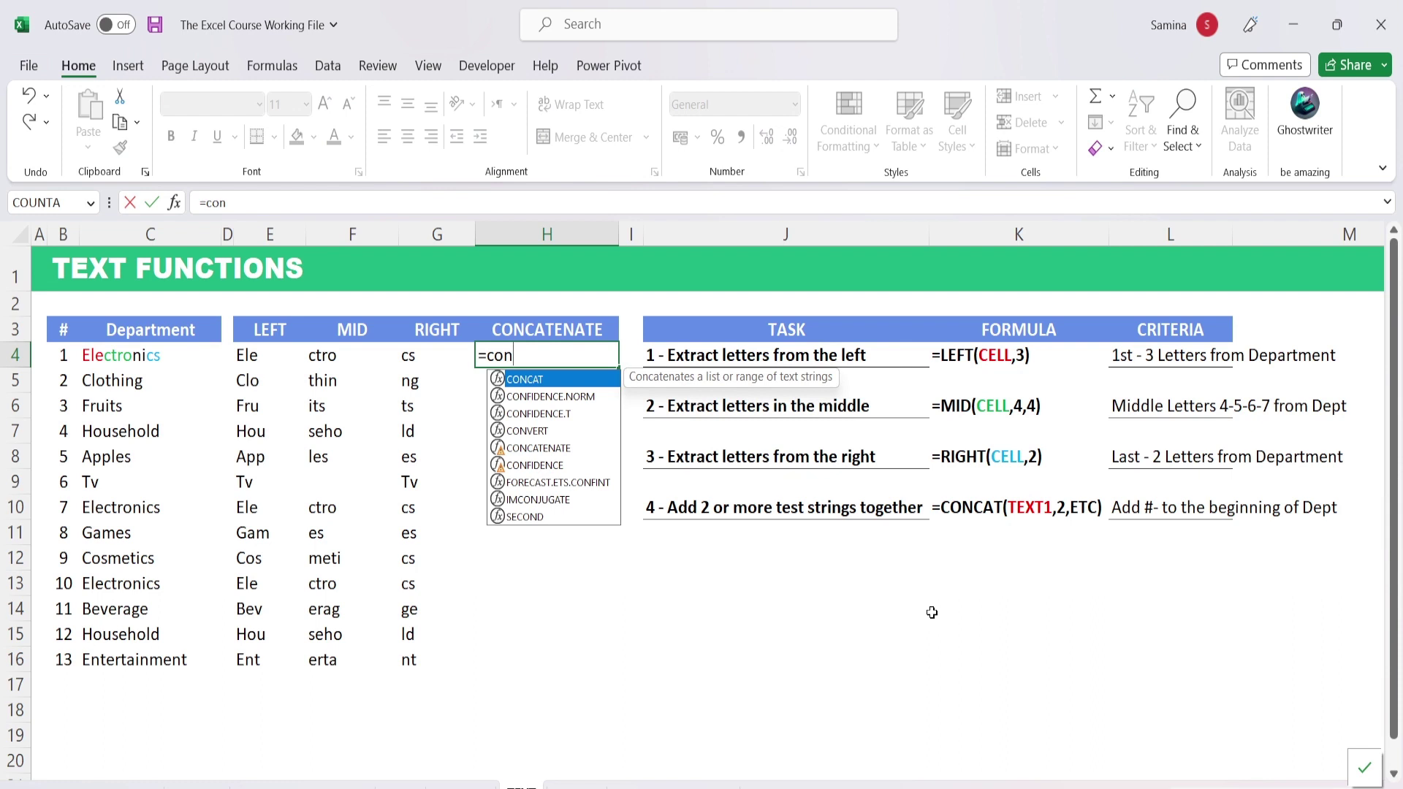
pyautogui.press('Tab')
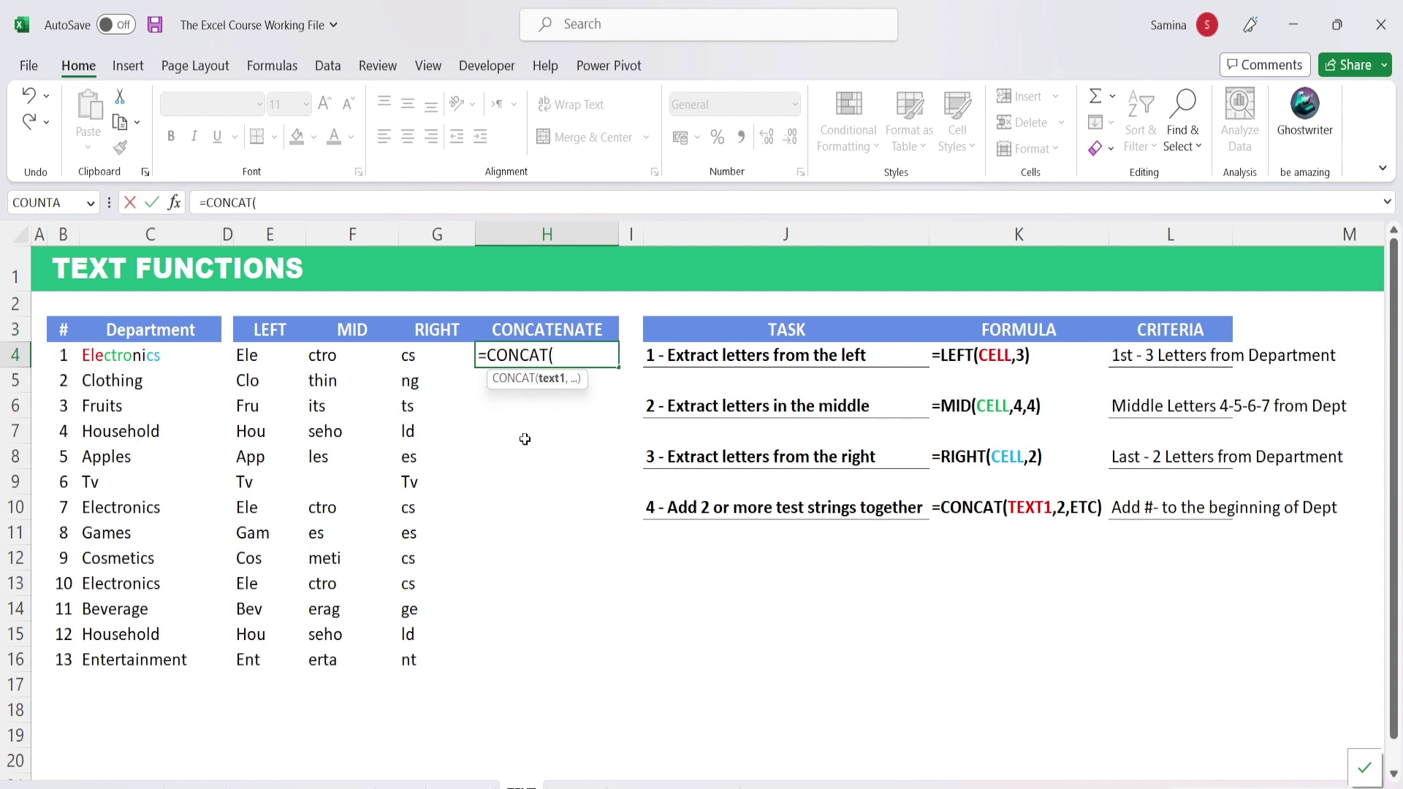
pyautogui.click(63, 356)
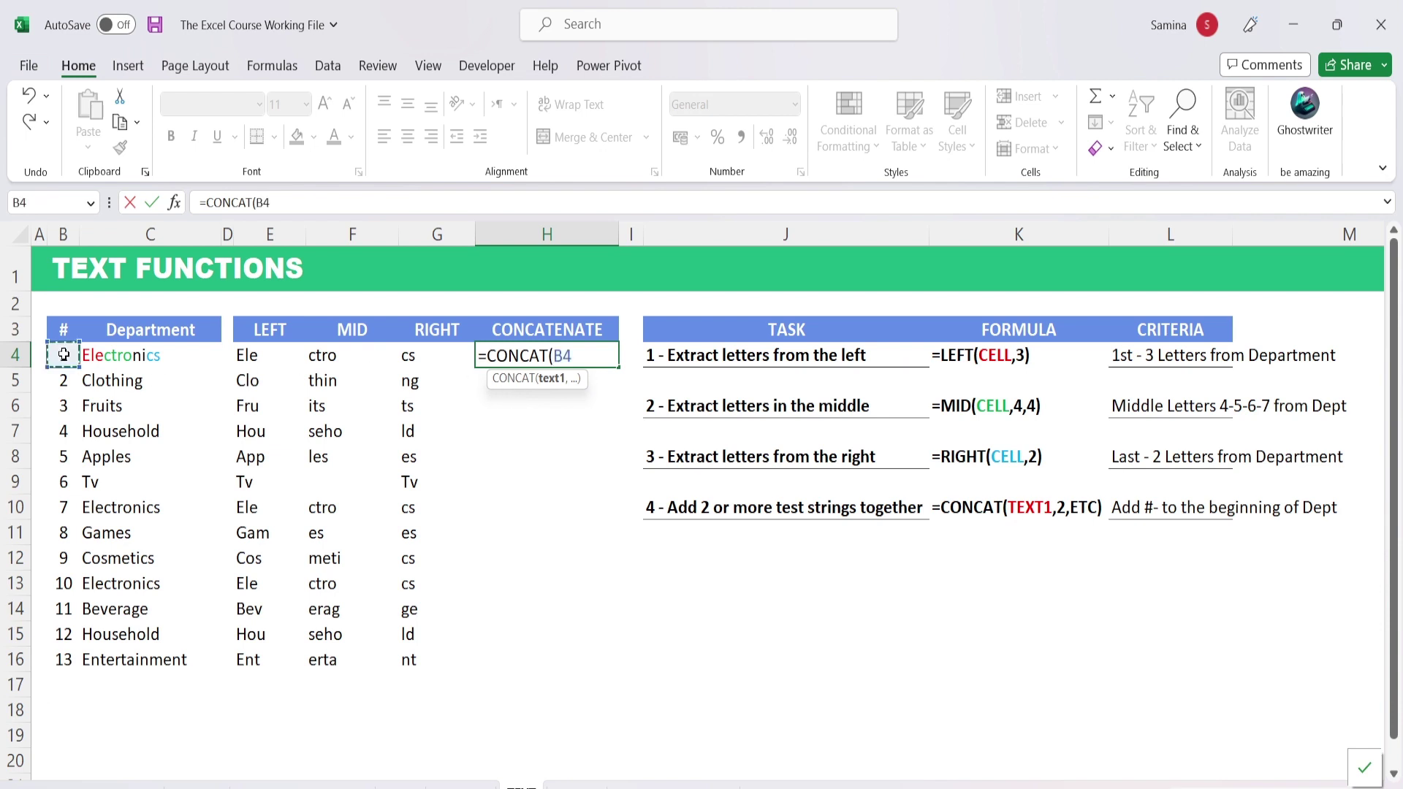
pyautogui.write(',')
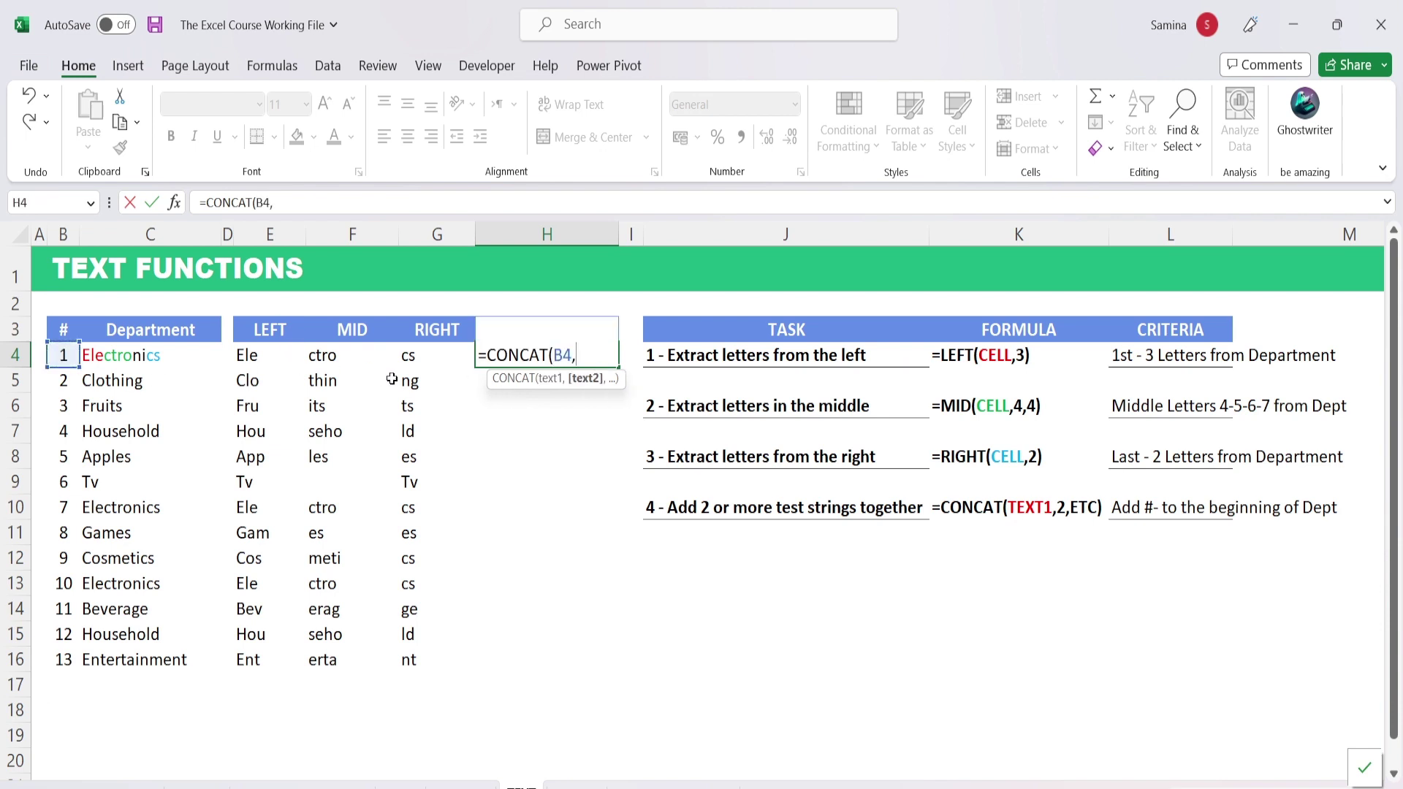
pyautogui.click(152, 355)
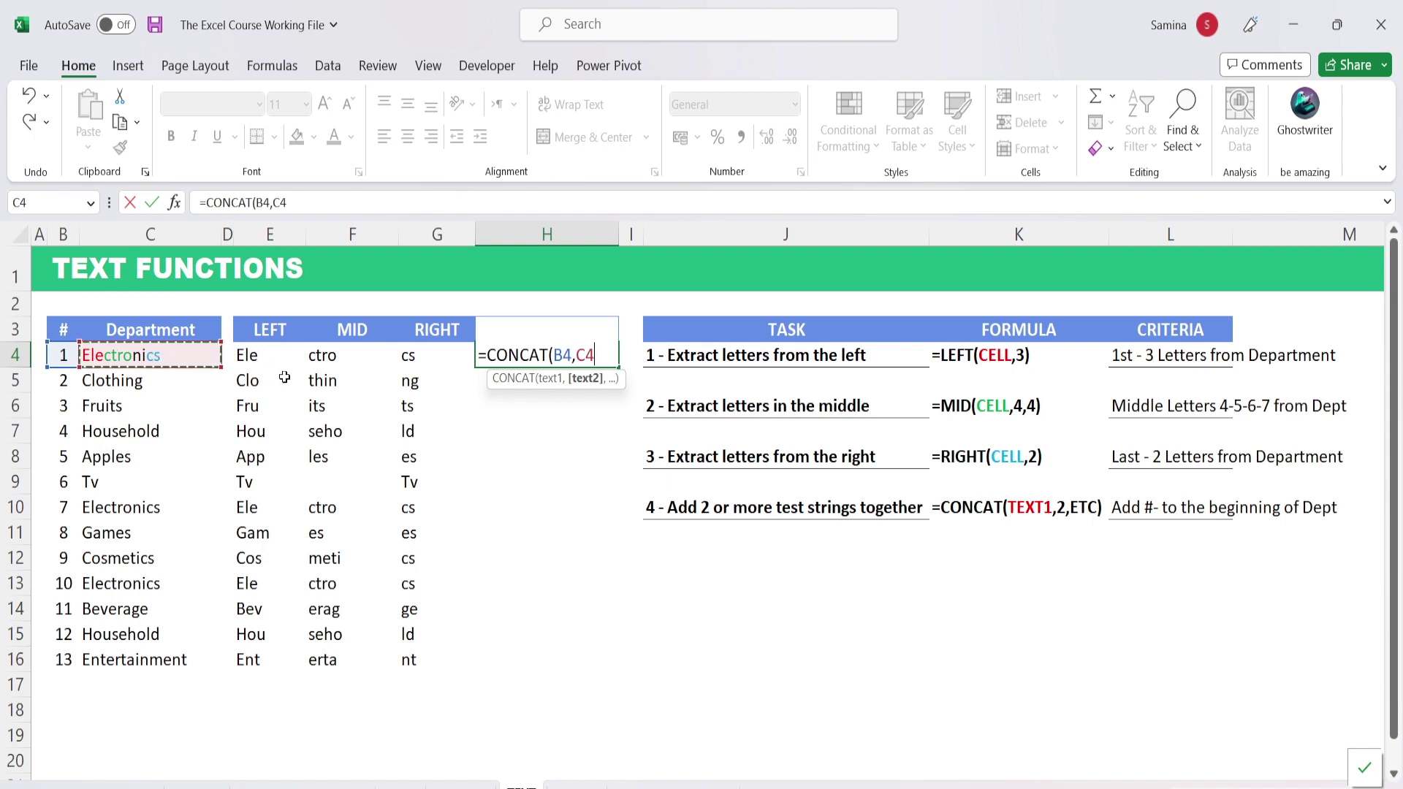
pyautogui.write(')')
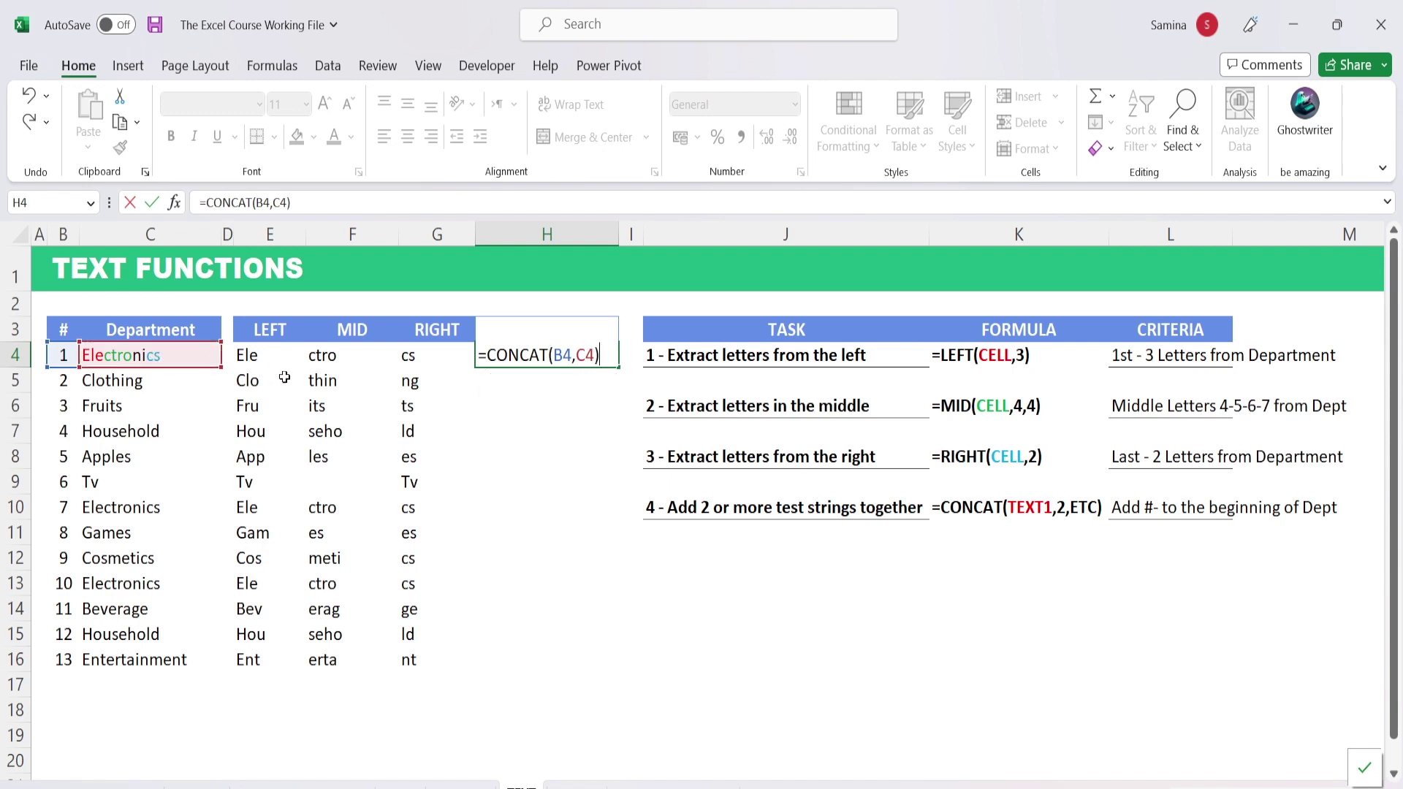
pyautogui.press('Return')
pyautogui.click(559, 357)
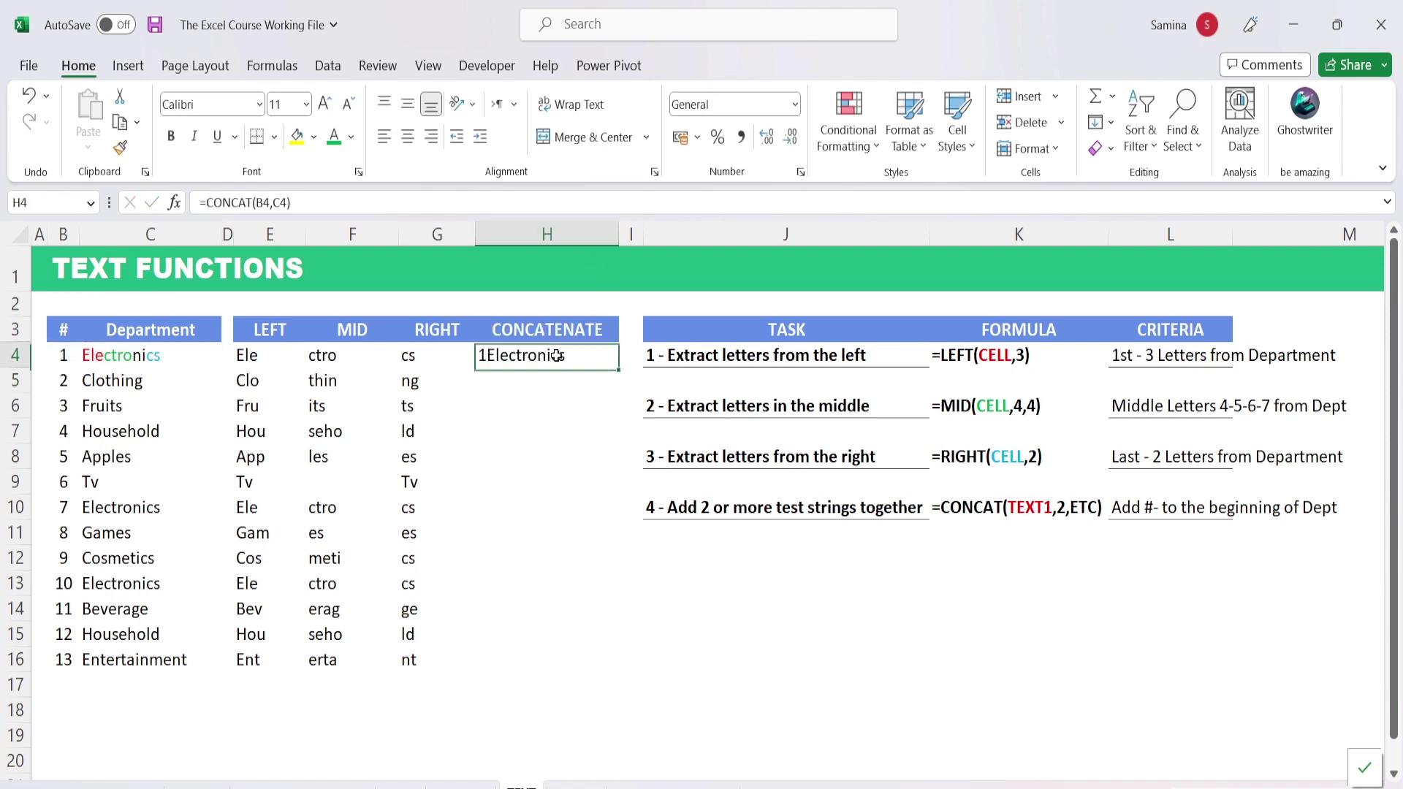
pyautogui.doubleClick(618, 366)
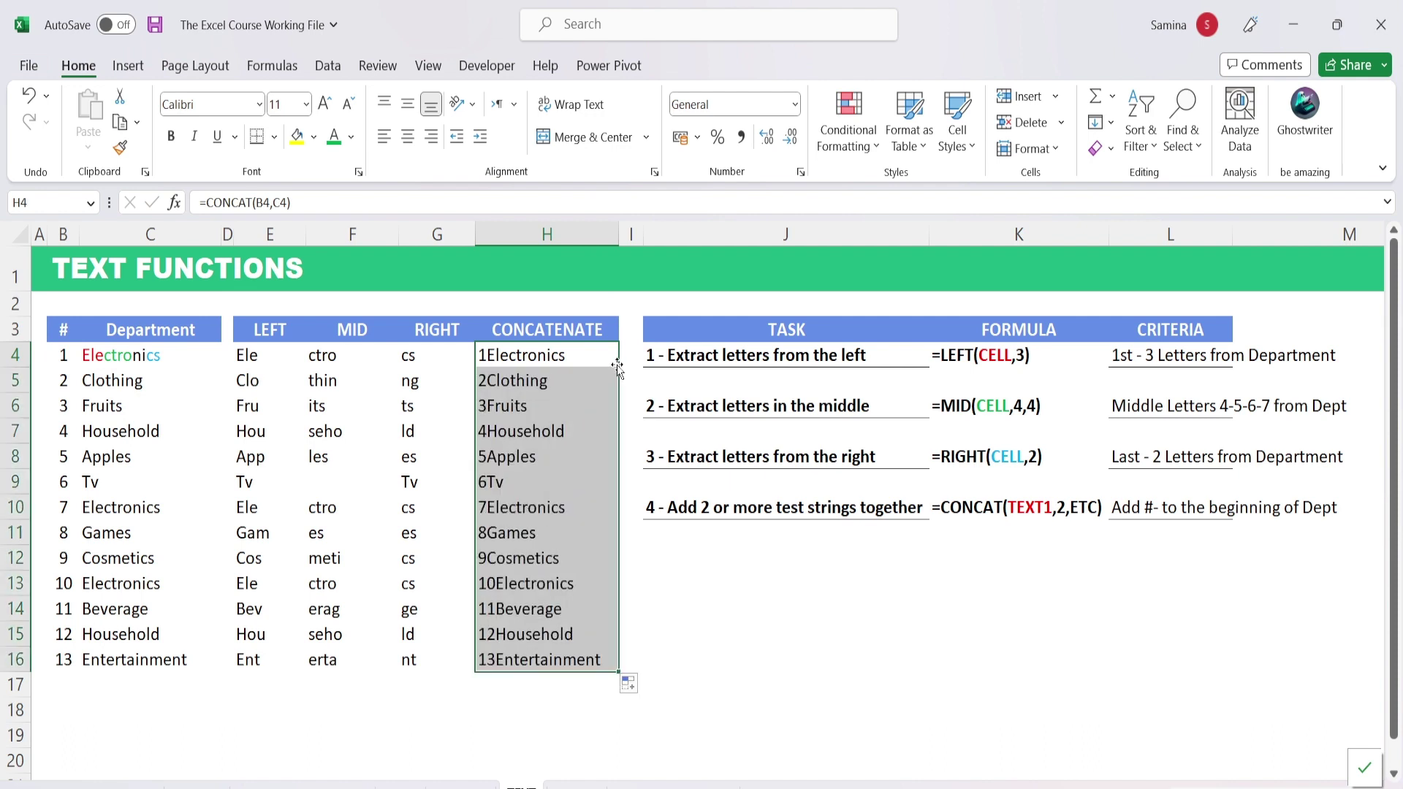
# Edit the H4 formula to =CONCAT(B4," - ",C4), adding a spaced hyphen between the number and department
pyautogui.click(514, 354)
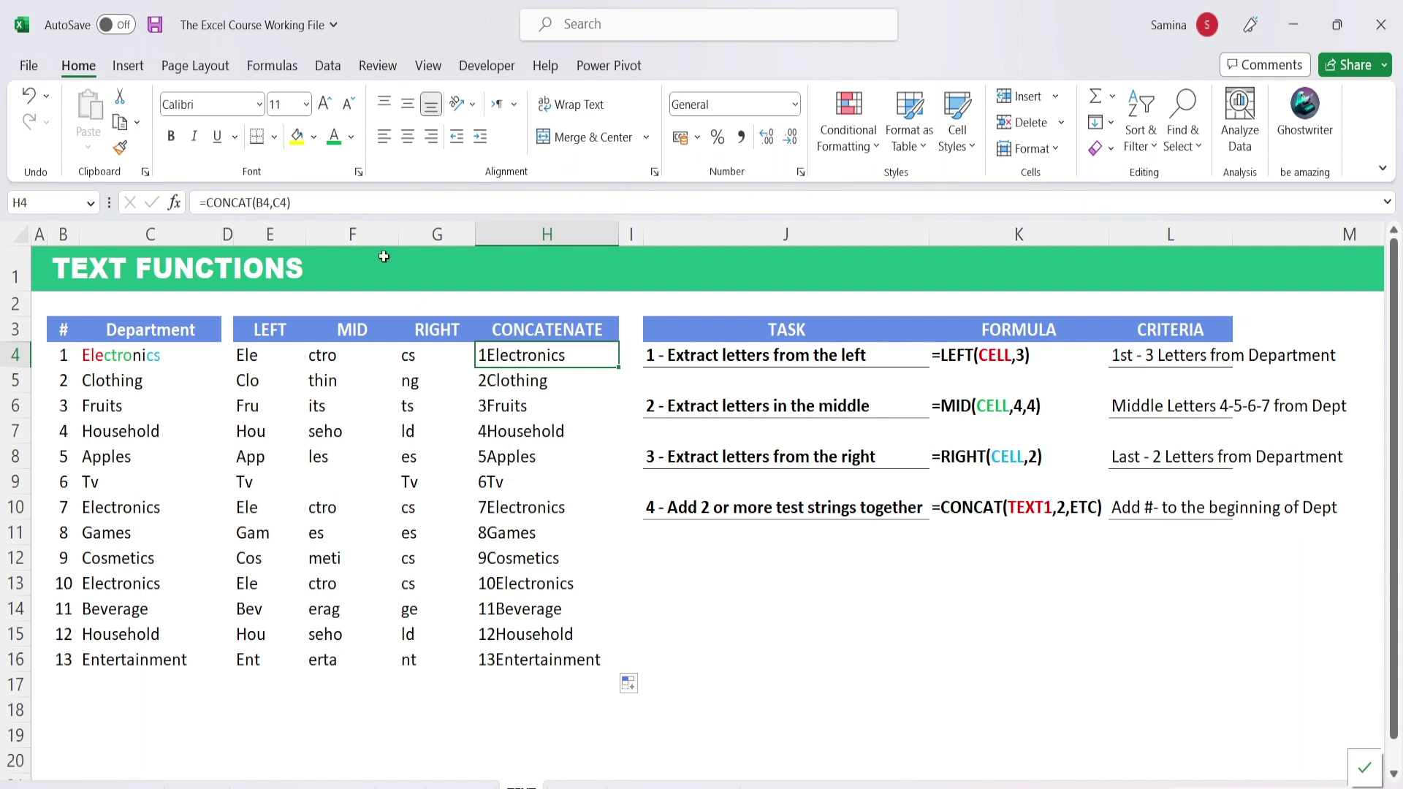
pyautogui.click(277, 201)
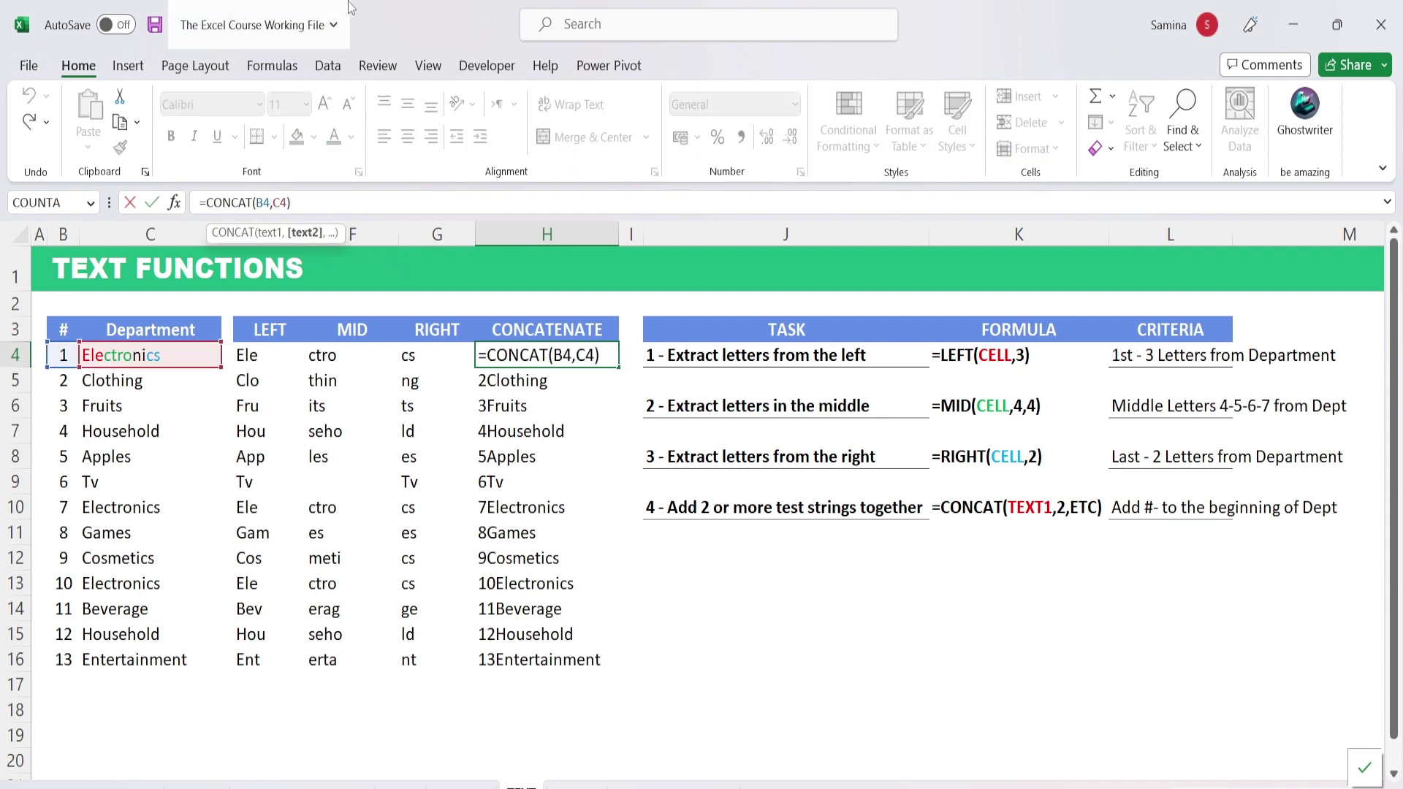
pyautogui.write('"')
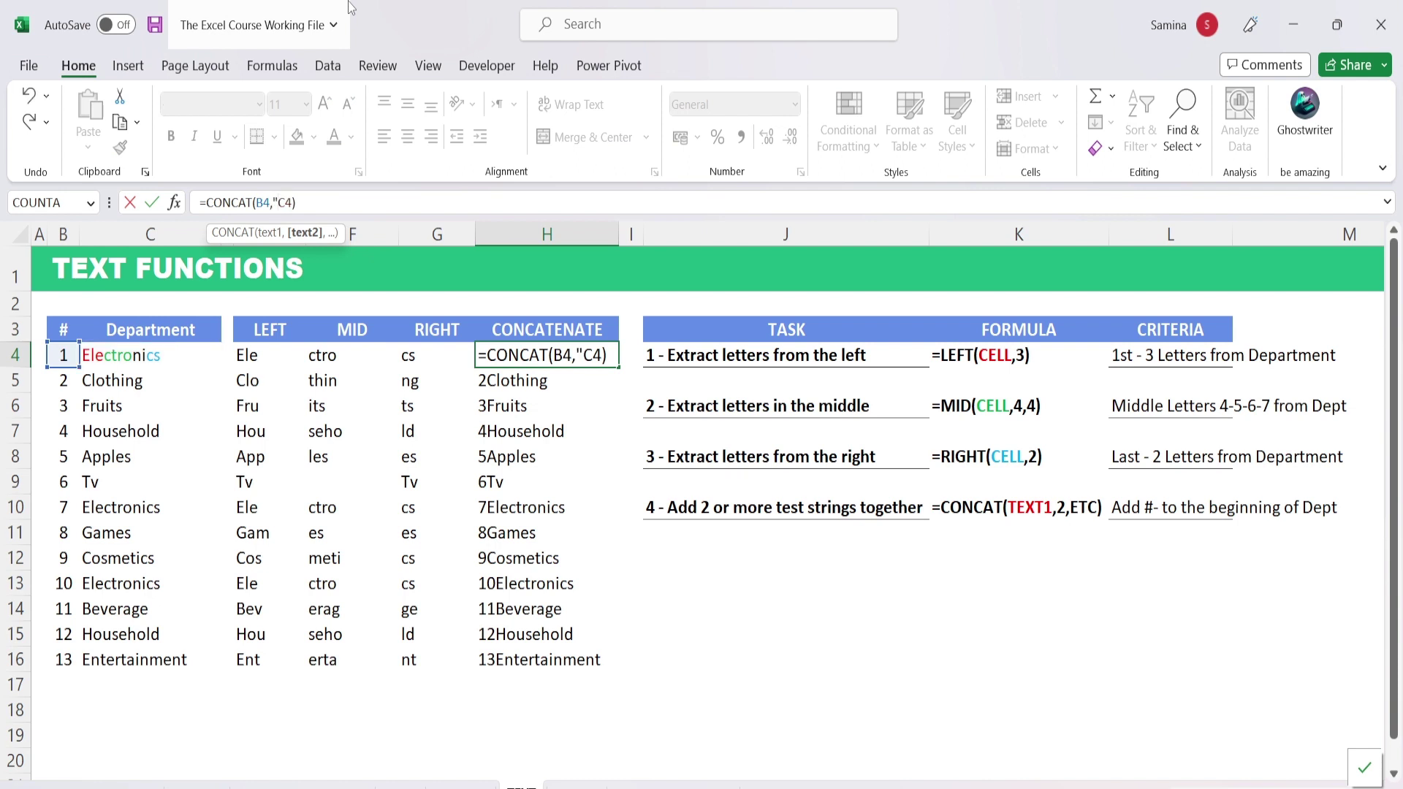
pyautogui.write(' -')
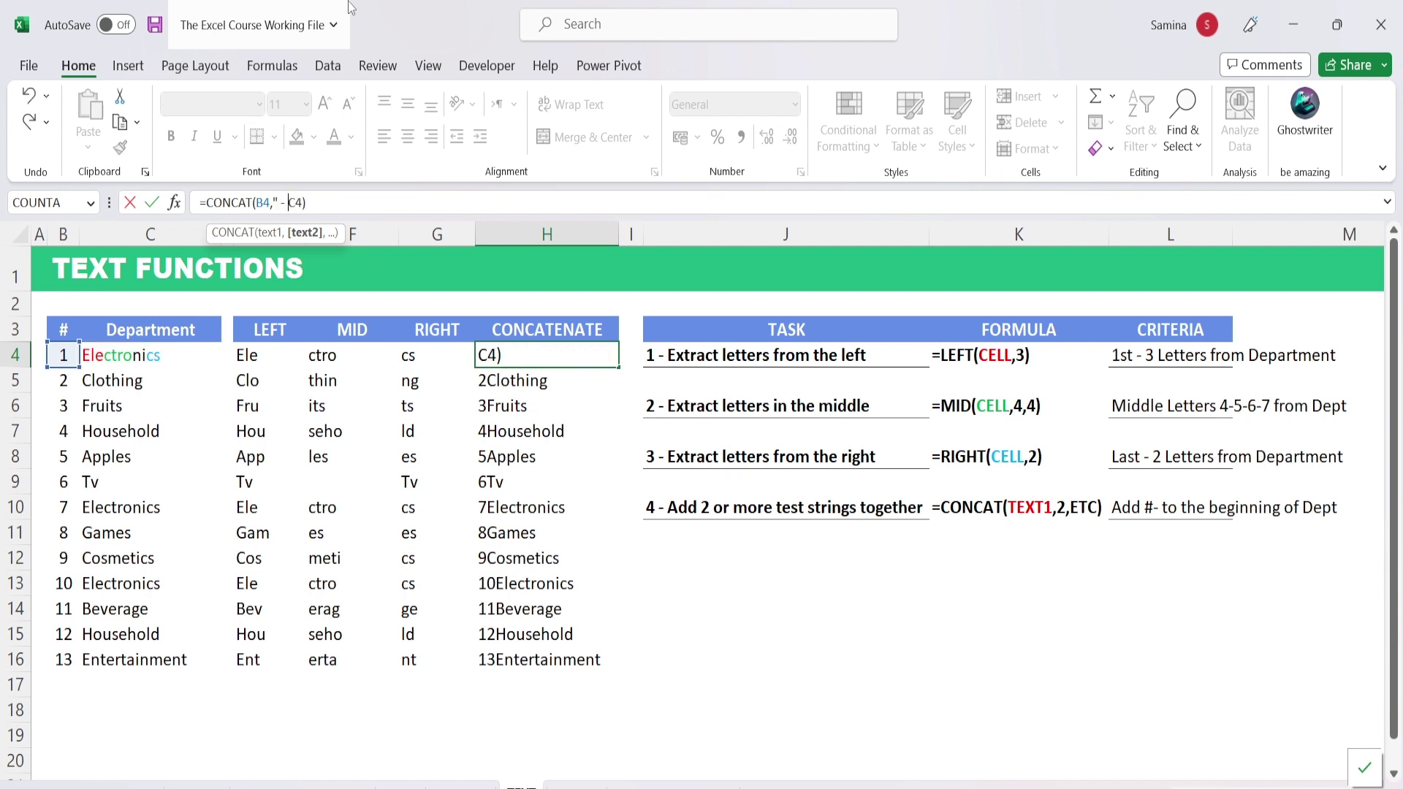
pyautogui.write(' ",')
pyautogui.press('Return')
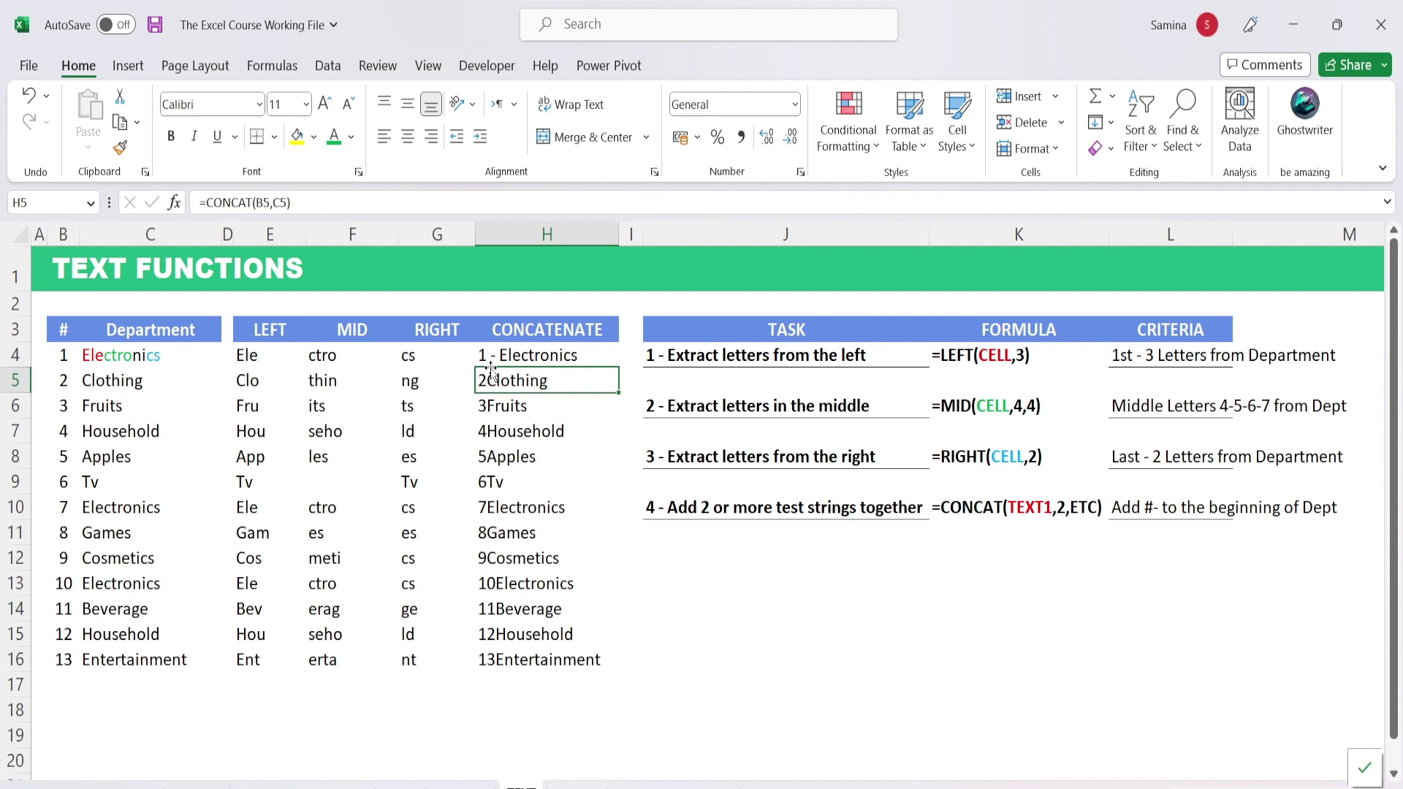
# Fill the revised CONCAT formula with the hyphen separator from H4 down through H16
pyautogui.click(571, 355)
pyautogui.doubleClick(621, 366)
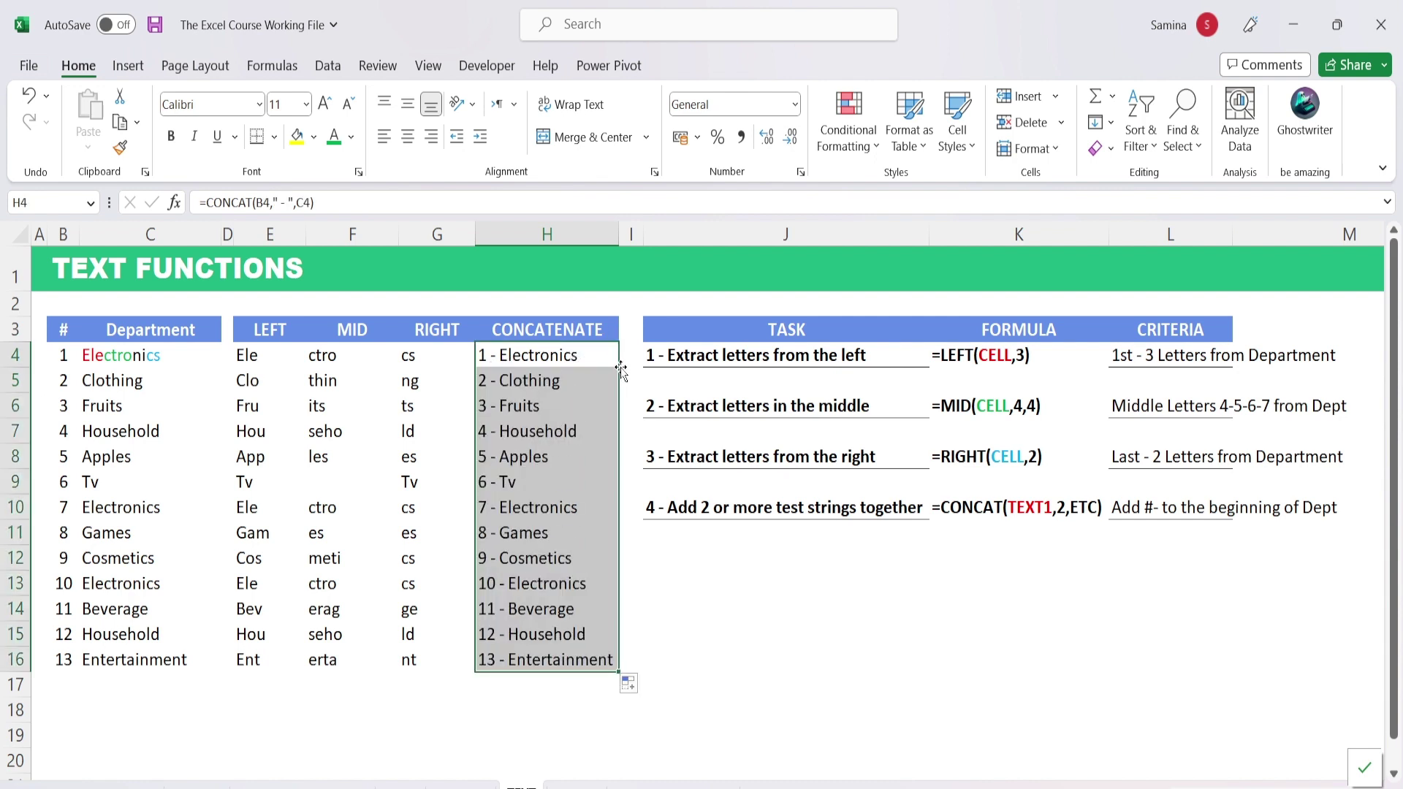
pyautogui.click(683, 634)
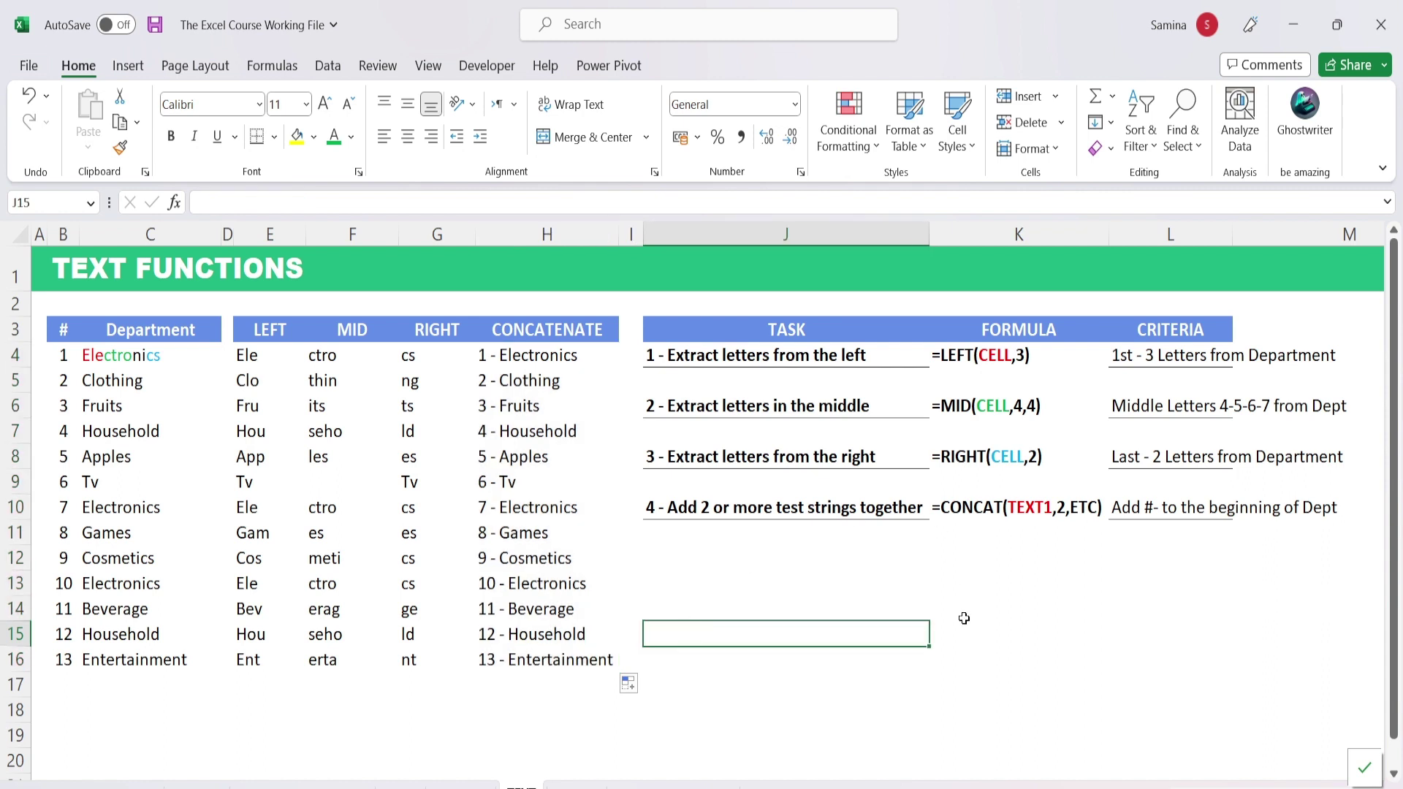